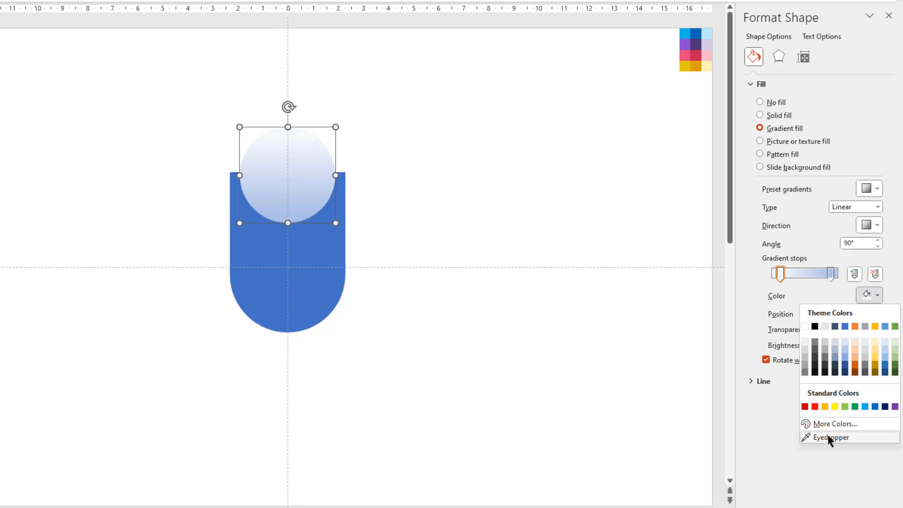
Step: Colour the circle's gradient with the palette's bright blue in the first stop and dark blue in the last stop
click(688, 32)
click(832, 273)
click(871, 297)
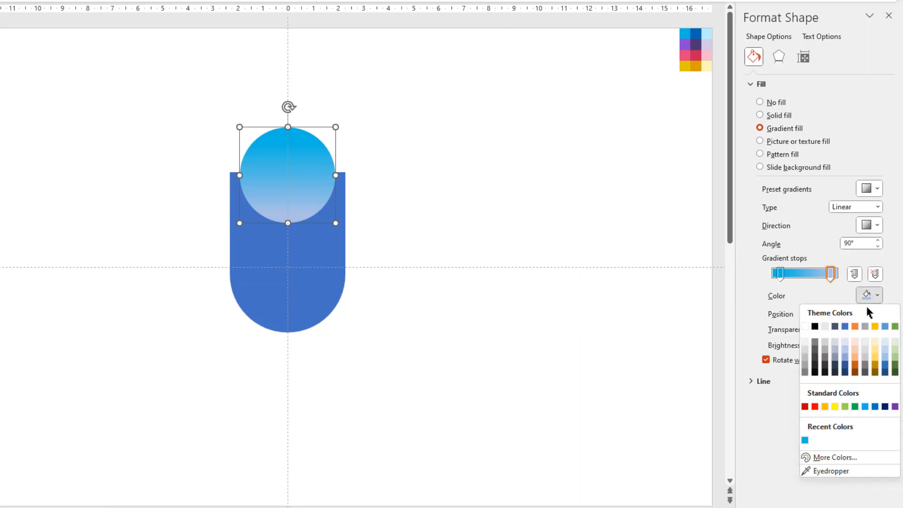
click(830, 470)
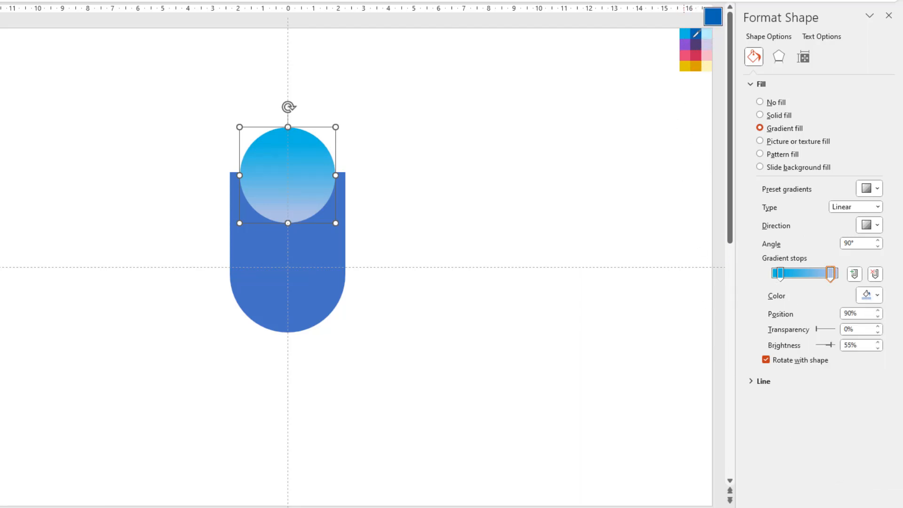
click(696, 35)
click(480, 163)
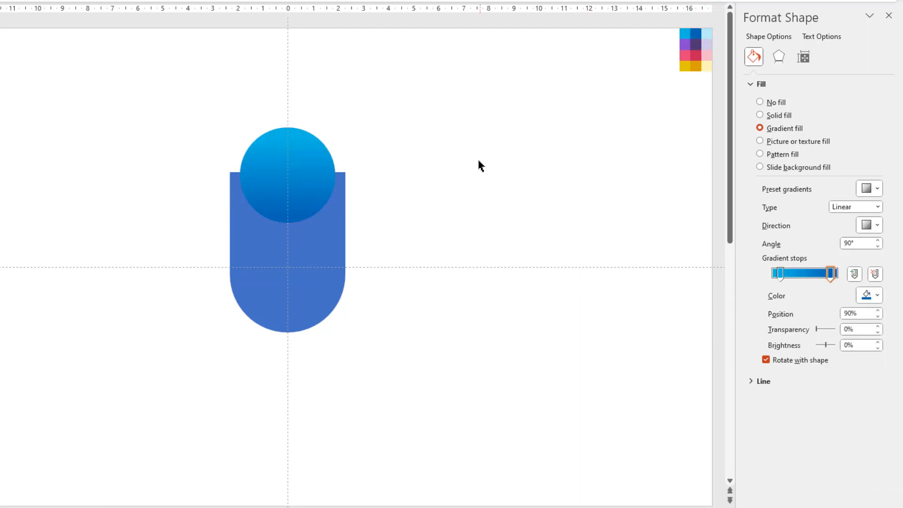
Step: Send the gradient-filled blue circle behind the rounded-bottom shape
right_click(300, 176)
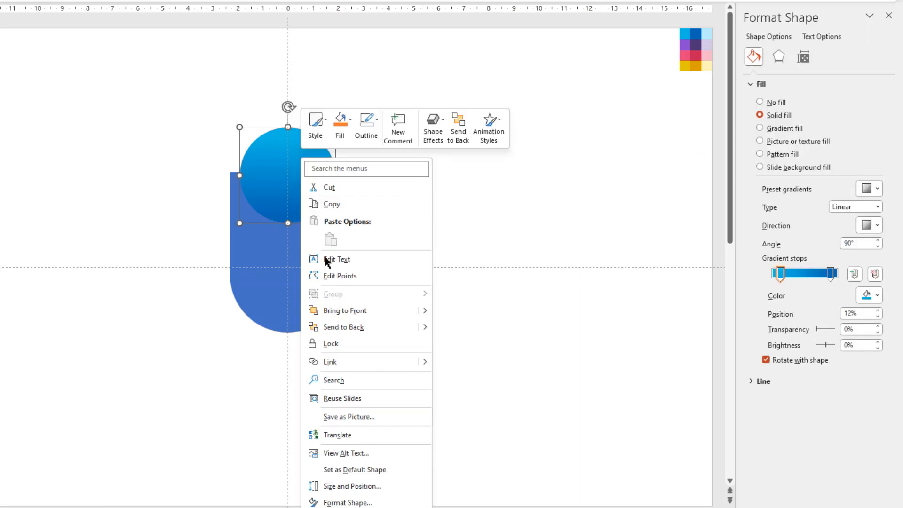
click(342, 326)
click(404, 237)
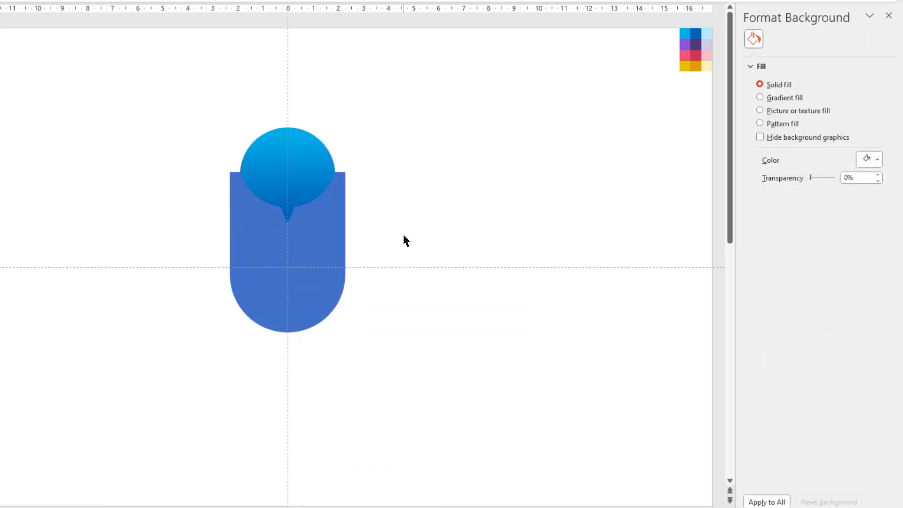
Step: Give the rounded-bottom shape a linear gradient fill running horizontally at a 180° angle
click(336, 252)
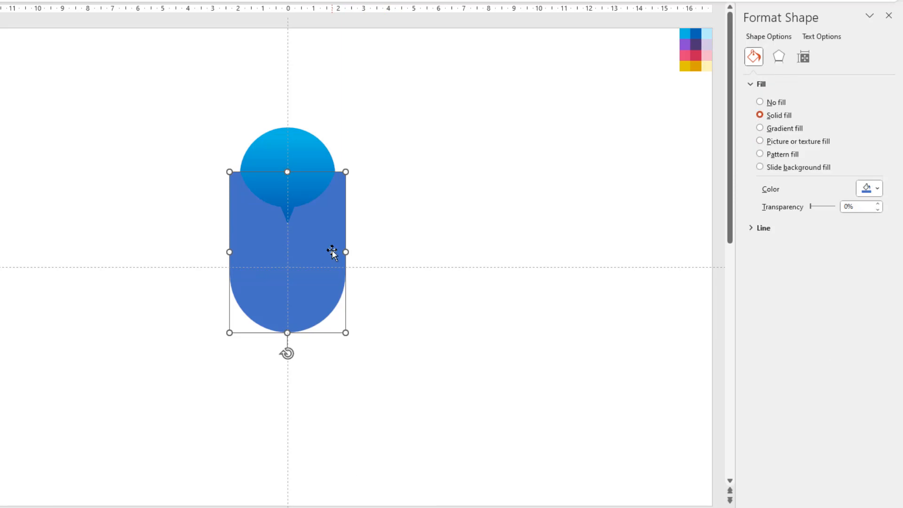
click(760, 128)
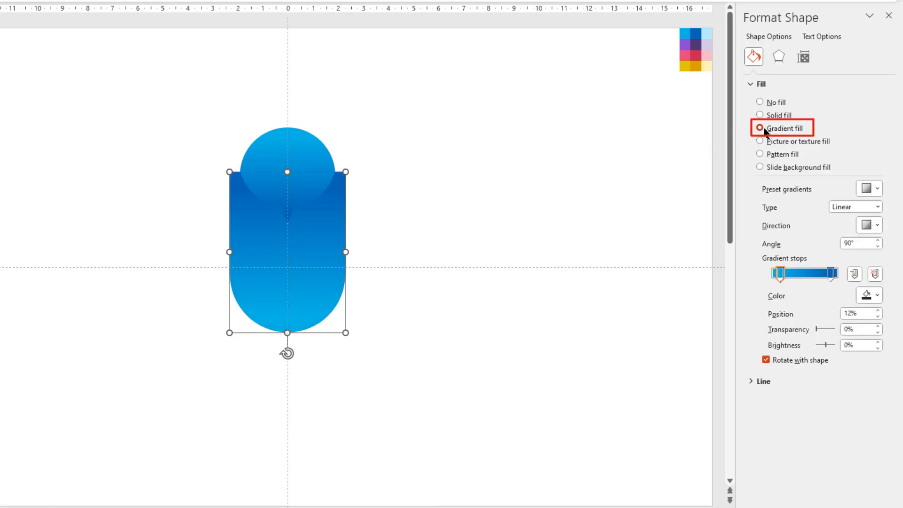
click(870, 226)
click(886, 248)
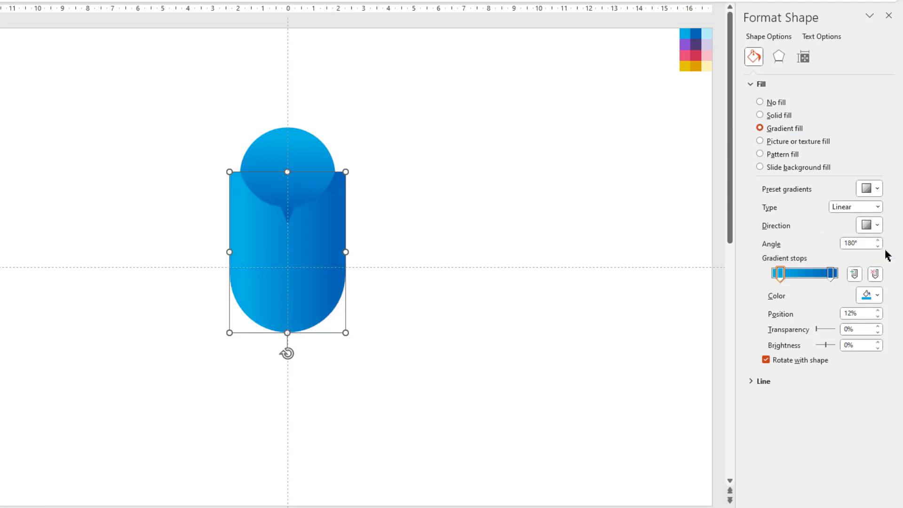
Step: Recolour the rounded-bottom shape's gradient stops to white darkened 5% for the first and white darkened 15% for the last
click(876, 296)
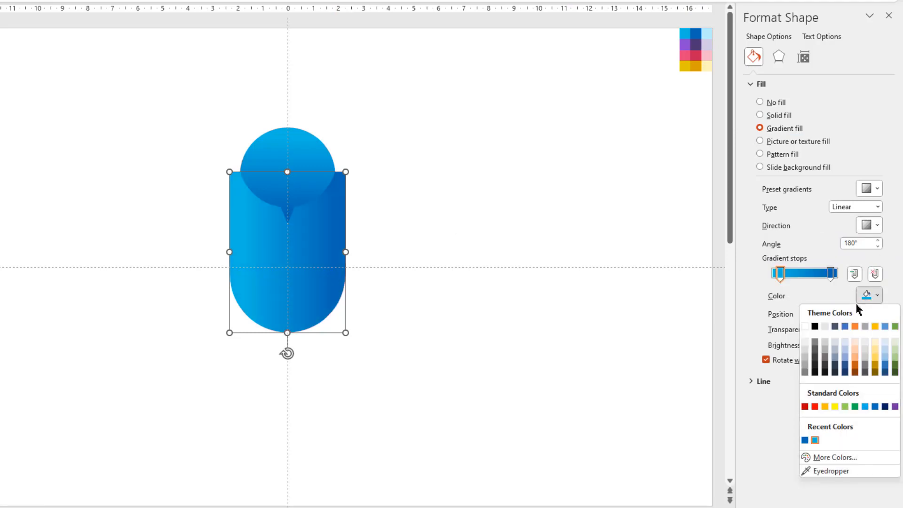
click(804, 342)
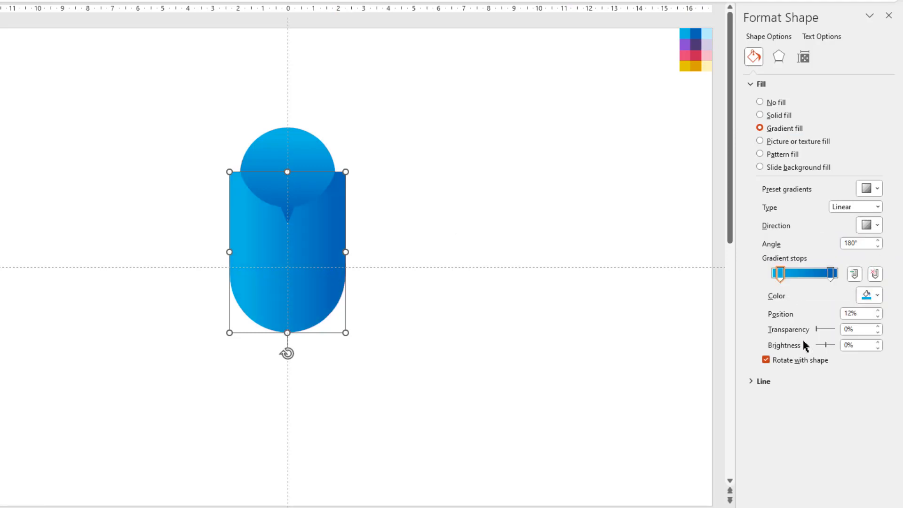
click(833, 278)
click(872, 295)
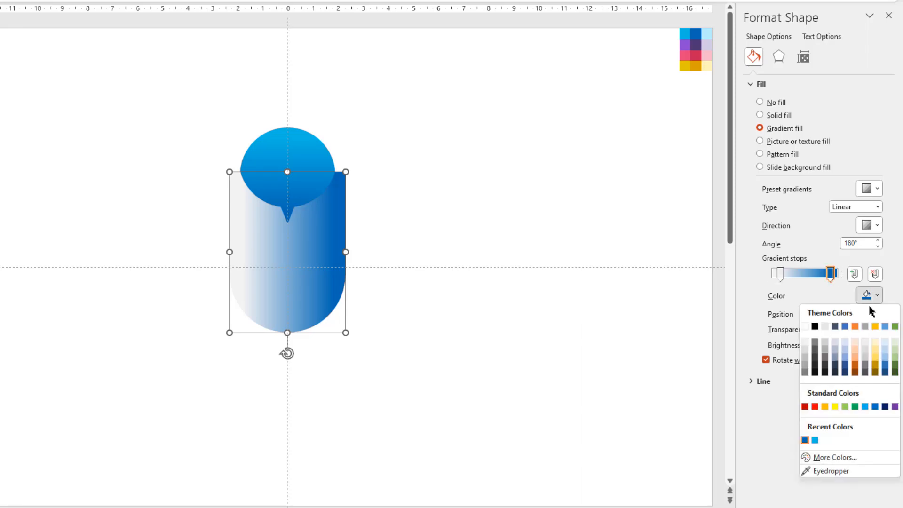
click(807, 353)
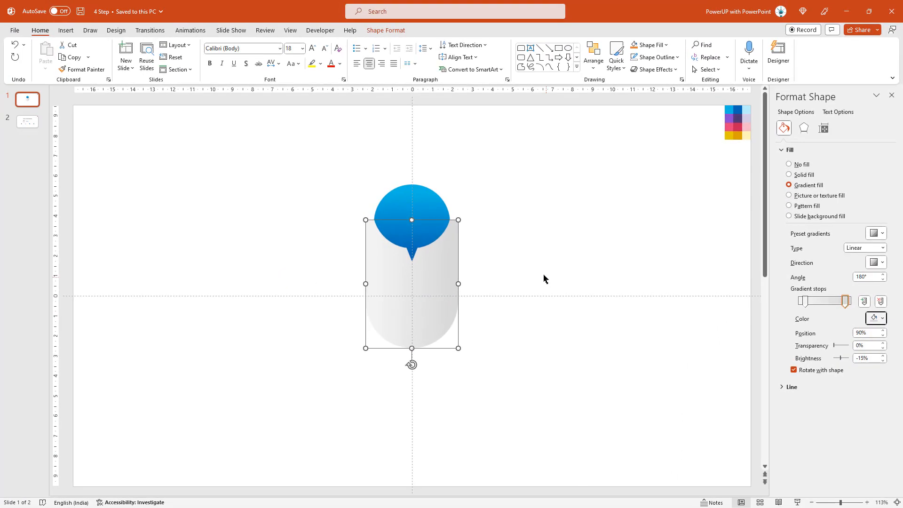
click(449, 242)
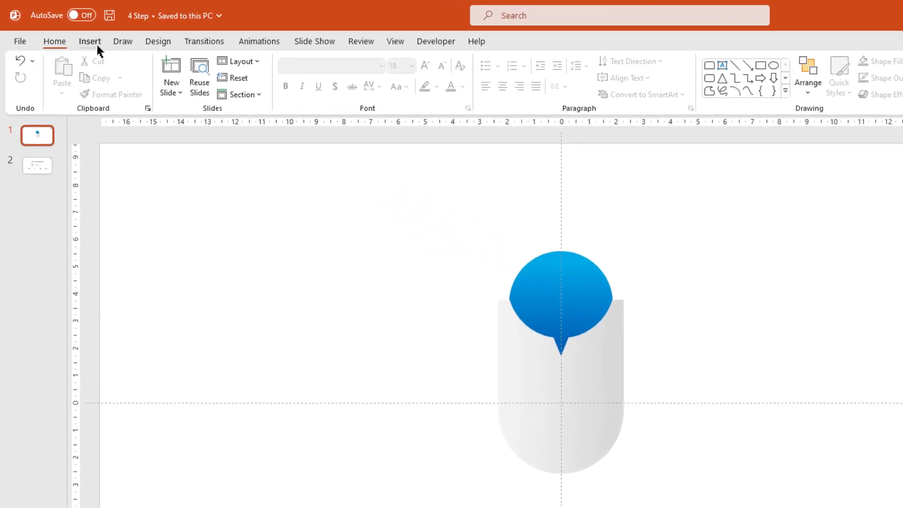
Step: Draw a circle about 3.34 cm across over the blue speech-bubble-shaped area
click(66, 30)
click(244, 97)
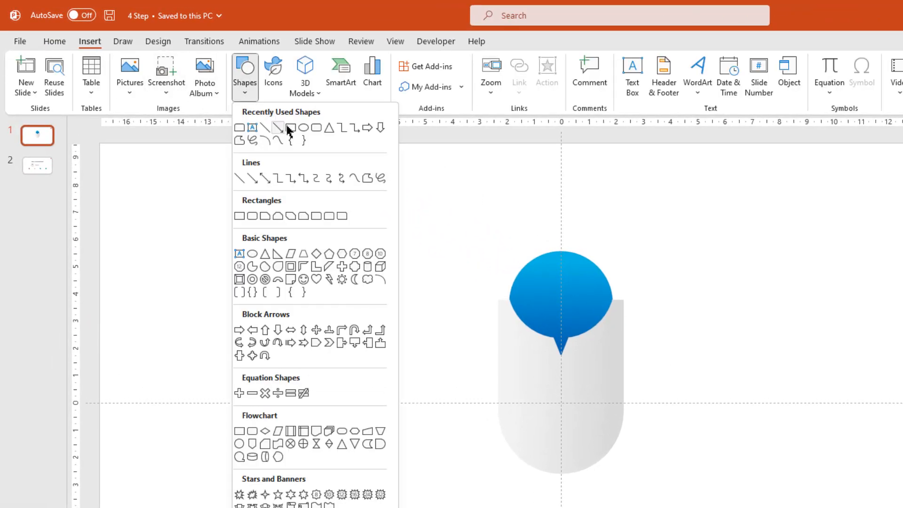
click(303, 128)
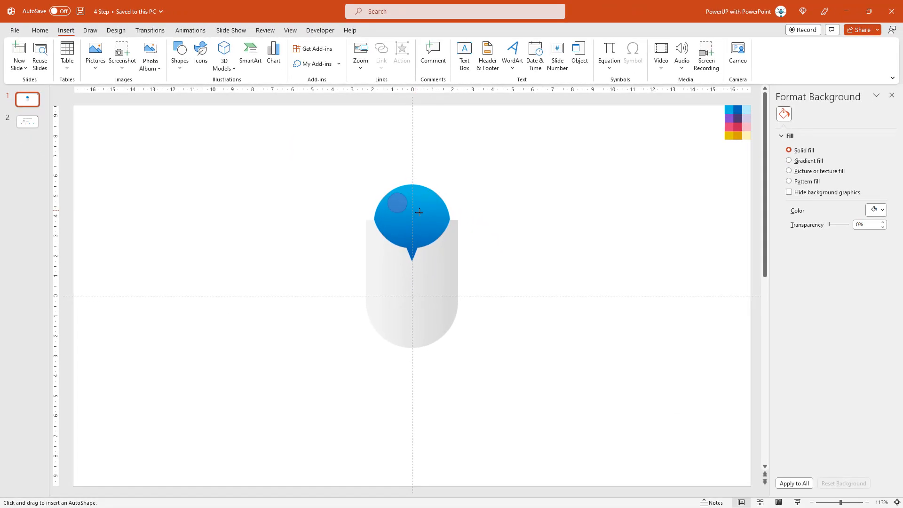
drag(384, 193, 451, 260)
Step: Shrink the new circle to about 3.15 cm across and centre it near the top of the blue area
drag(418, 222, 414, 216)
drag(446, 253, 441, 249)
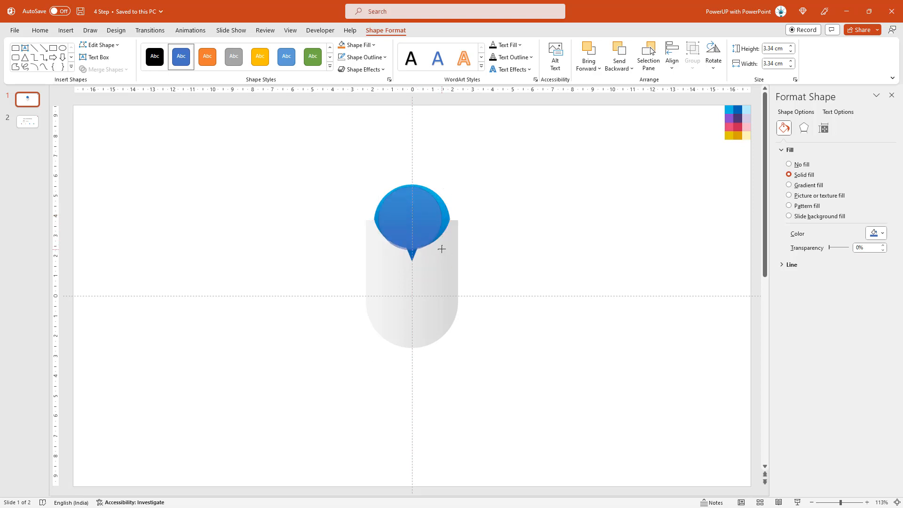
drag(405, 216, 406, 215)
key(ctrl+Up)
key(ctrl+Up)
key(ctrl+Up)
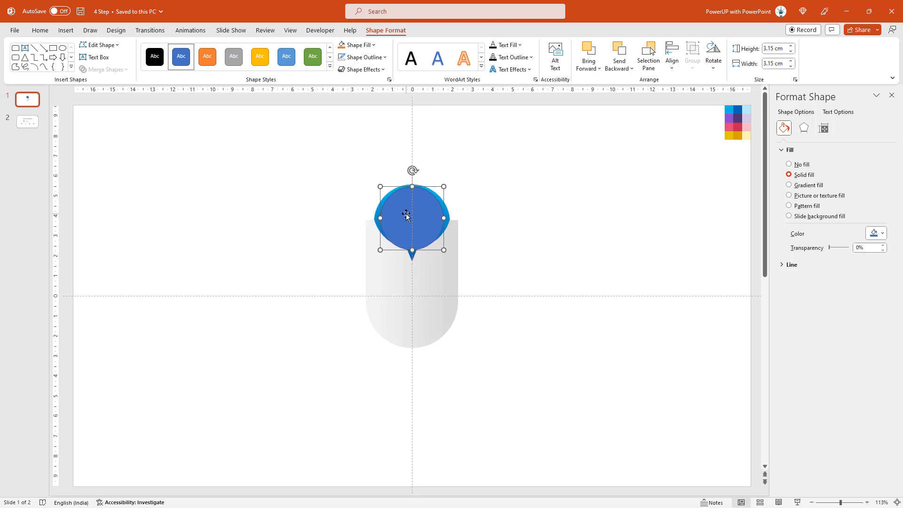
Step: Remove the small circle's outline and fill it with a gradient from bright blue to dark blue
click(362, 57)
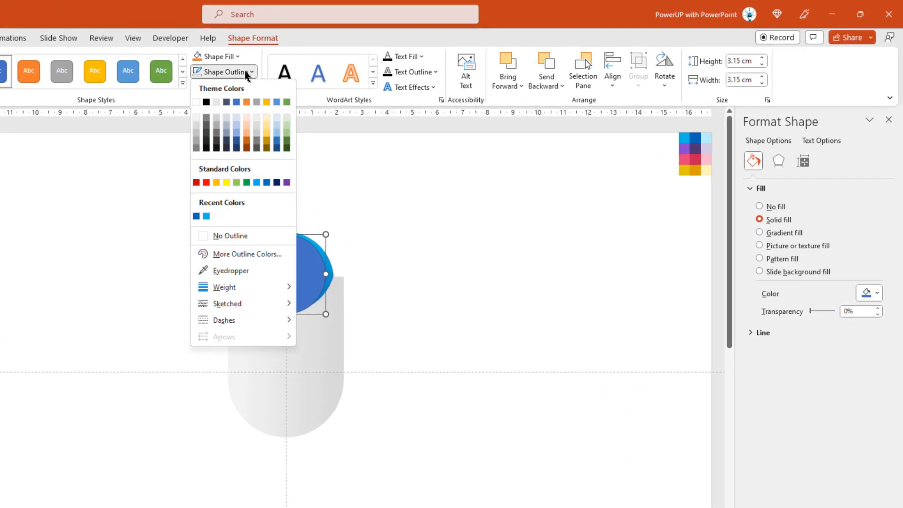
click(229, 236)
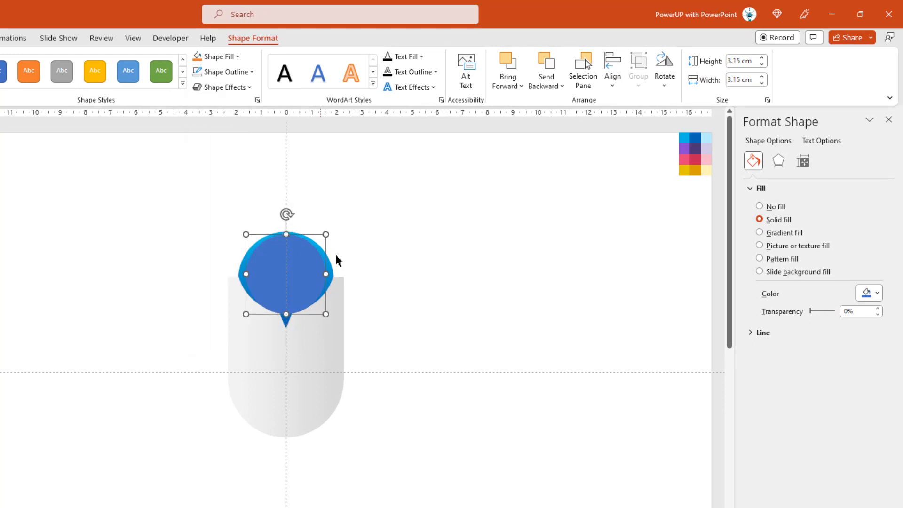
click(758, 232)
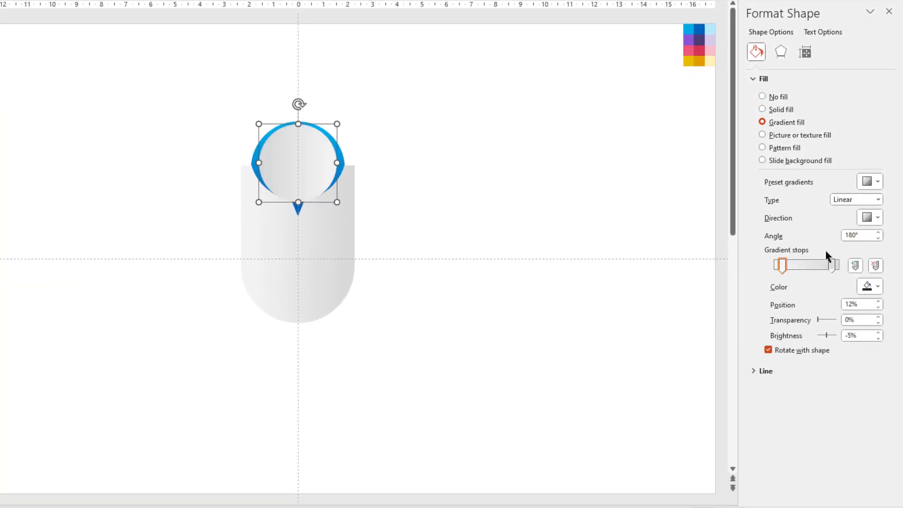
click(878, 286)
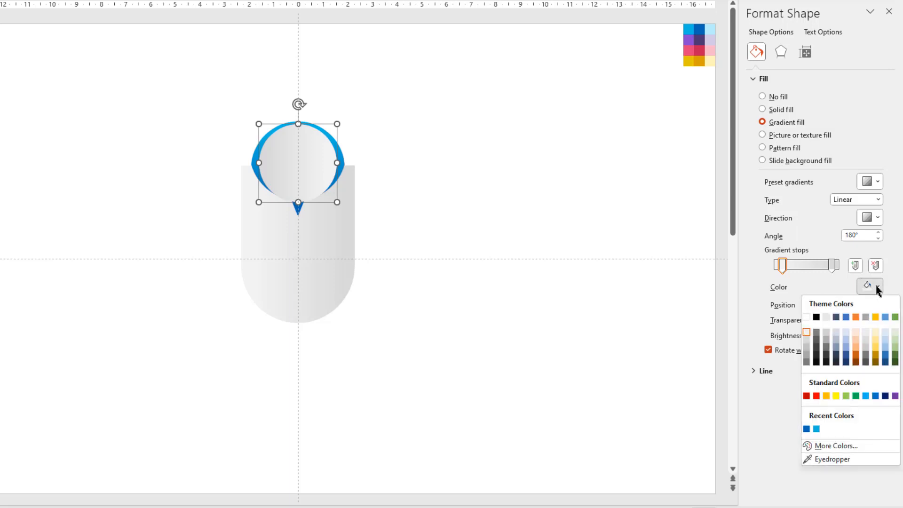
click(816, 429)
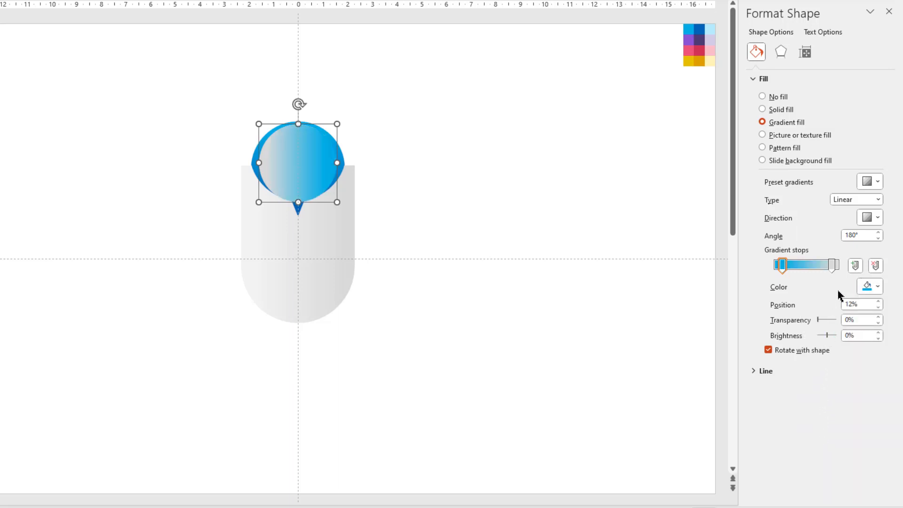
click(834, 270)
click(871, 287)
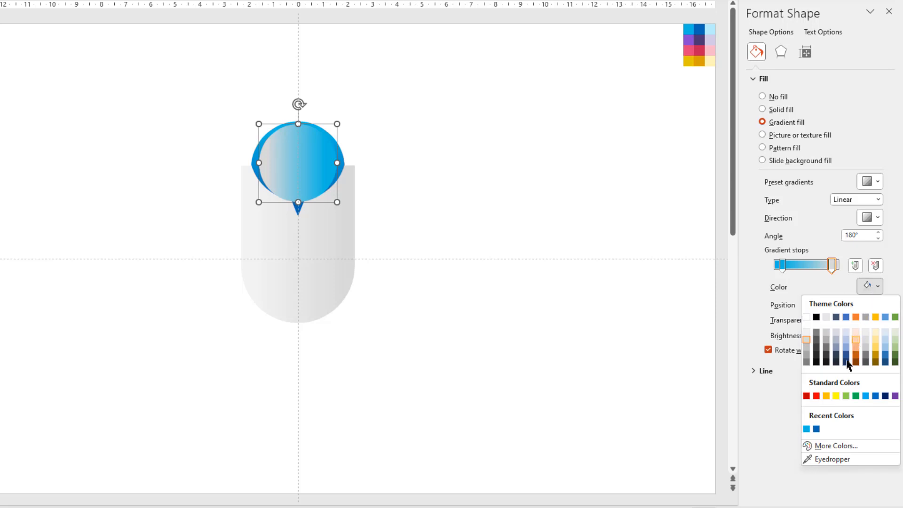
click(816, 428)
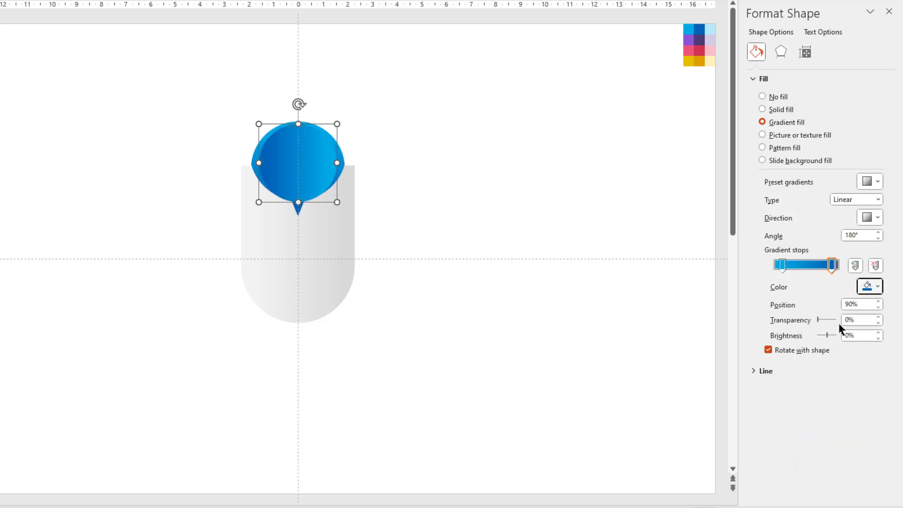
Step: Run the small circle's gradient downward at 90° and set the dark blue stop's transparency to 100%
click(870, 218)
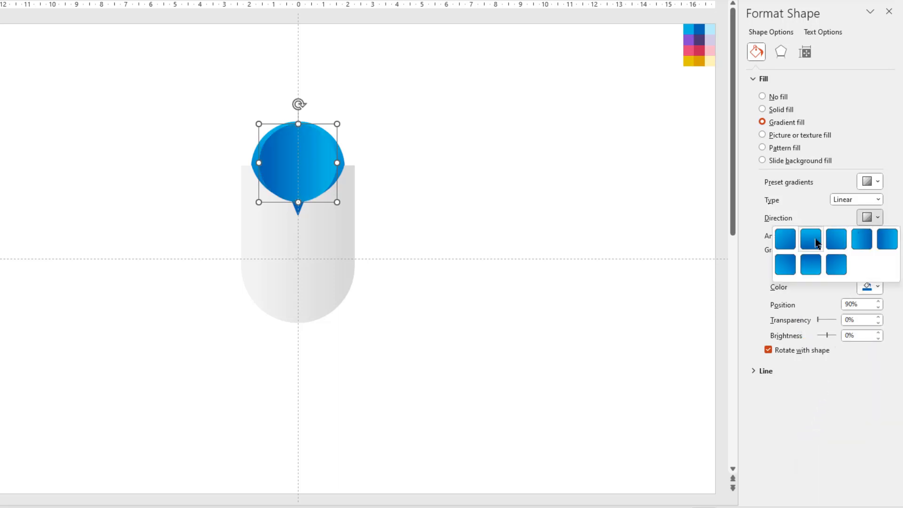
click(811, 239)
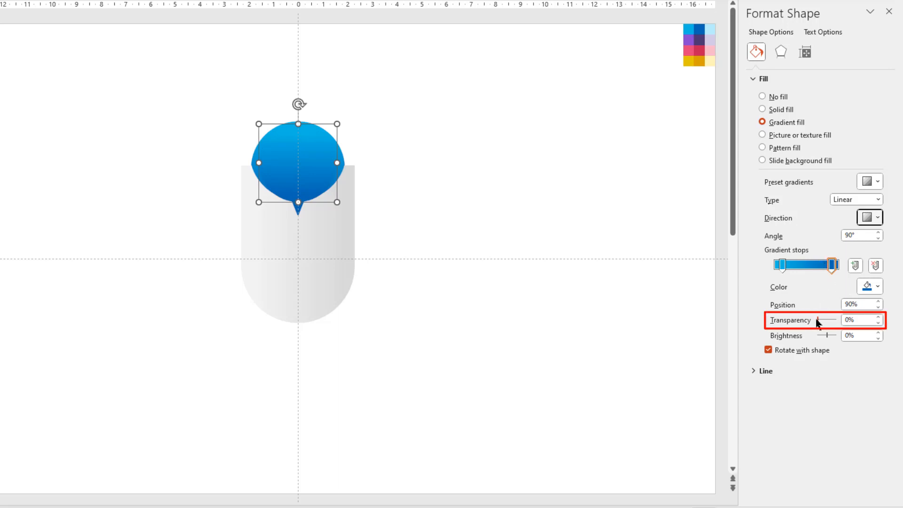
drag(818, 321, 861, 321)
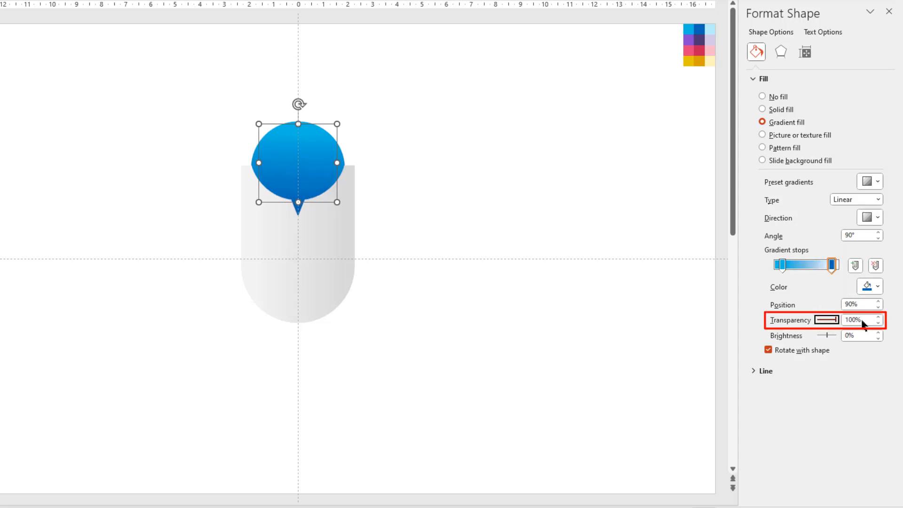
Step: Change the small circle's first gradient stop to the pale blue sampled from the slide's colour palette
click(781, 265)
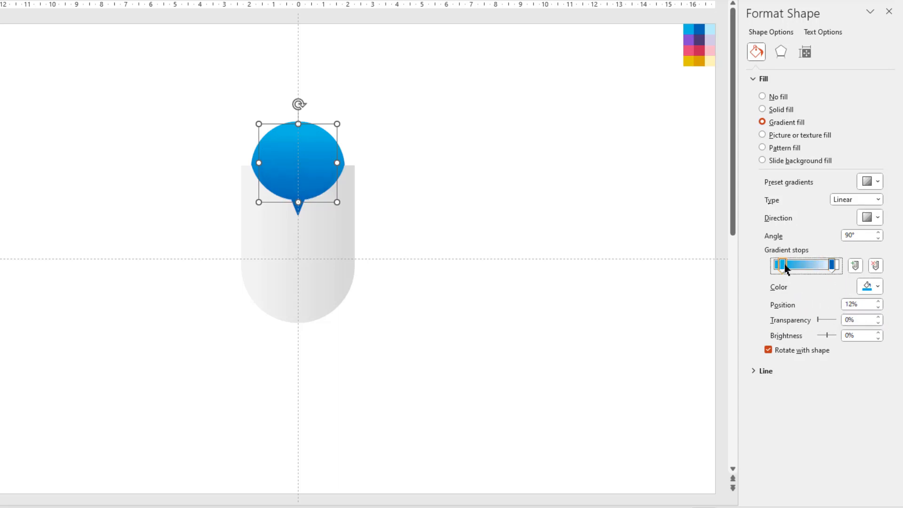
click(877, 288)
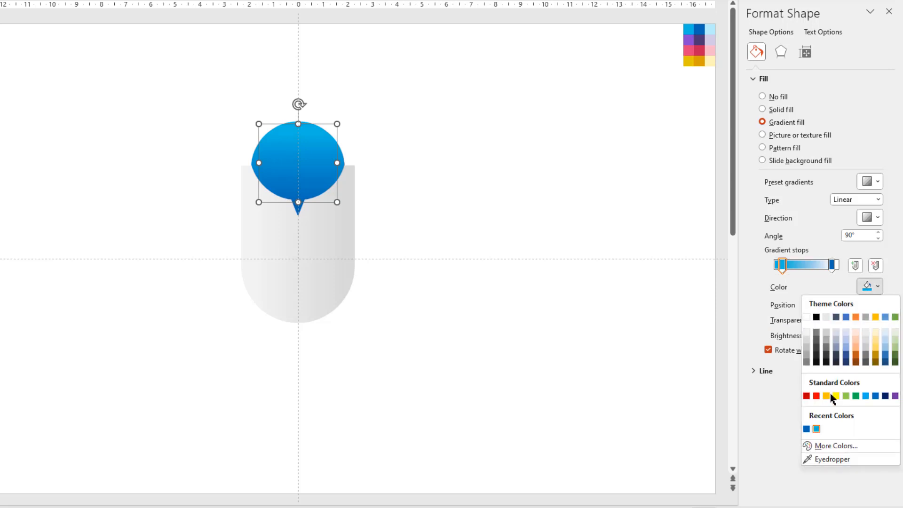
click(810, 458)
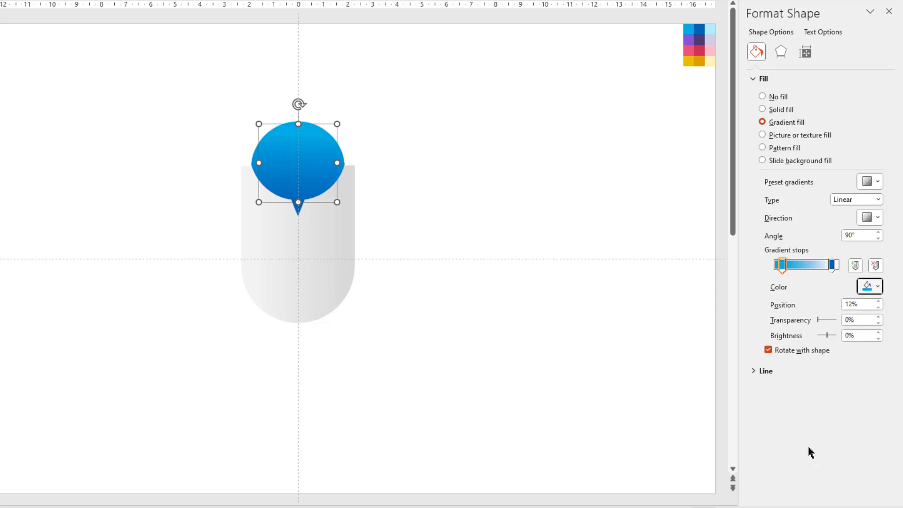
click(711, 29)
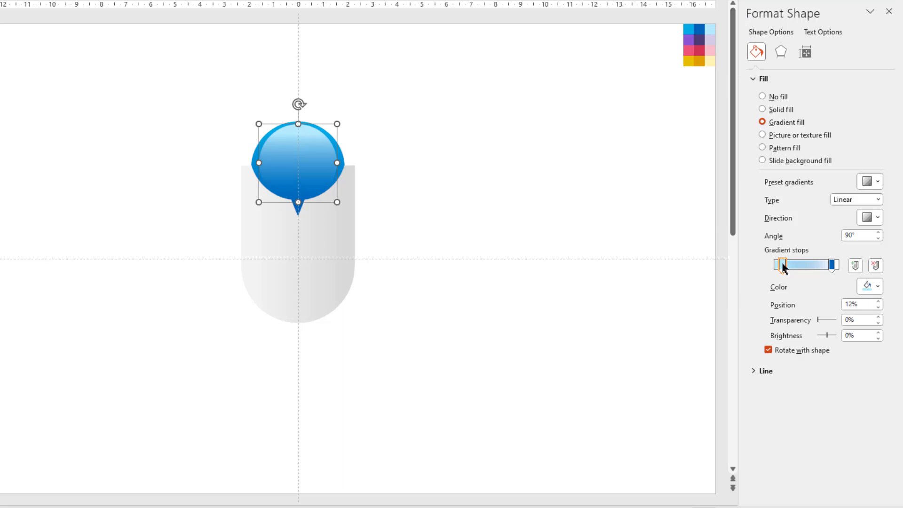
Step: Move the small circle's pale blue stop to the start of the gradient and the transparent dark blue stop to 71%
drag(782, 265, 776, 268)
drag(832, 264, 824, 266)
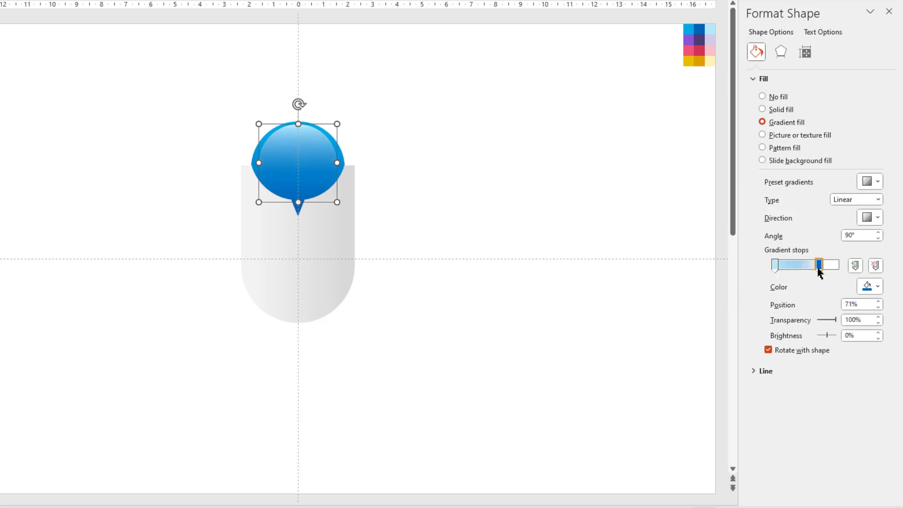
click(504, 194)
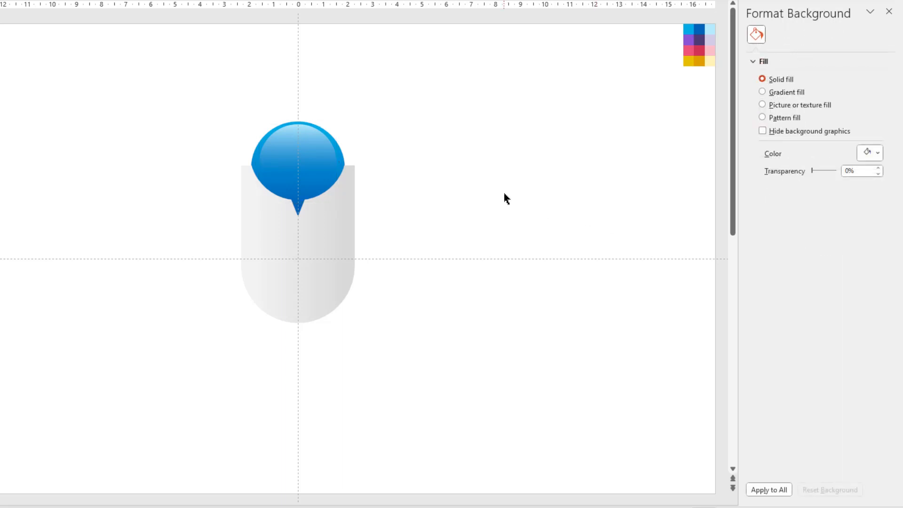
Step: Duplicate the grey rounded-bottom shape and place the copy to the right of the original, aligned at the same height
click(317, 241)
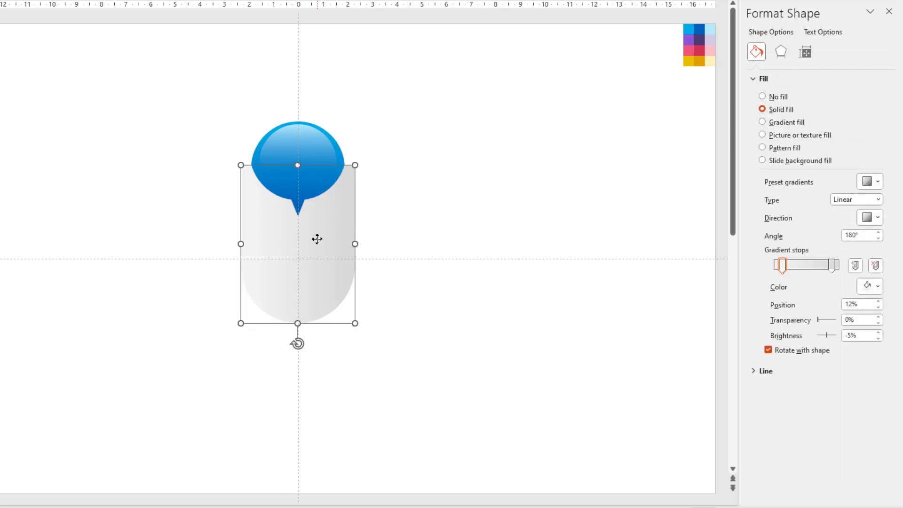
key(ctrl+d)
drag(312, 246, 467, 232)
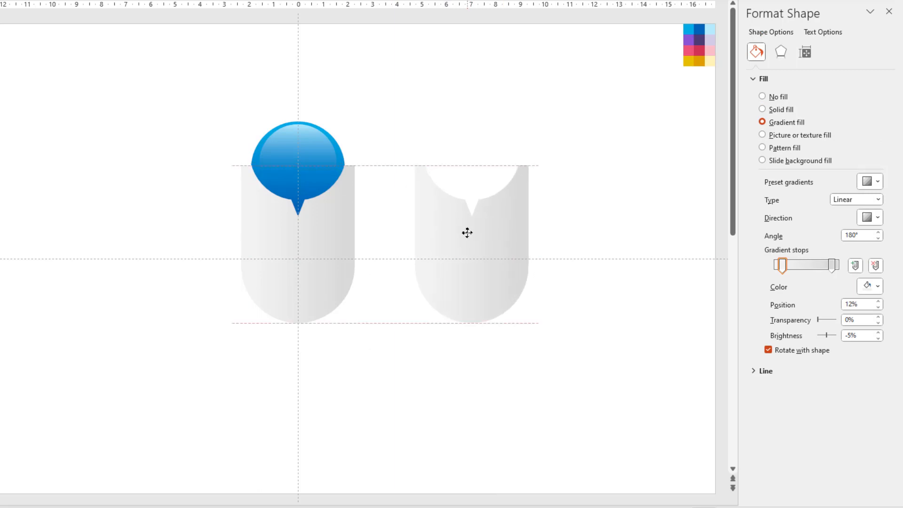
Step: Draw a small circle centred on the left edge of the copied grey panel and place a copy on its right edge
click(382, 164)
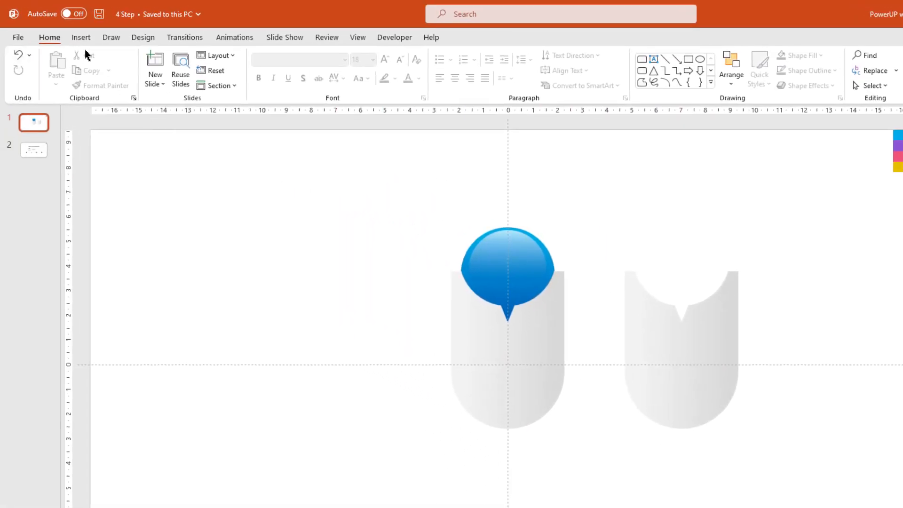
click(80, 37)
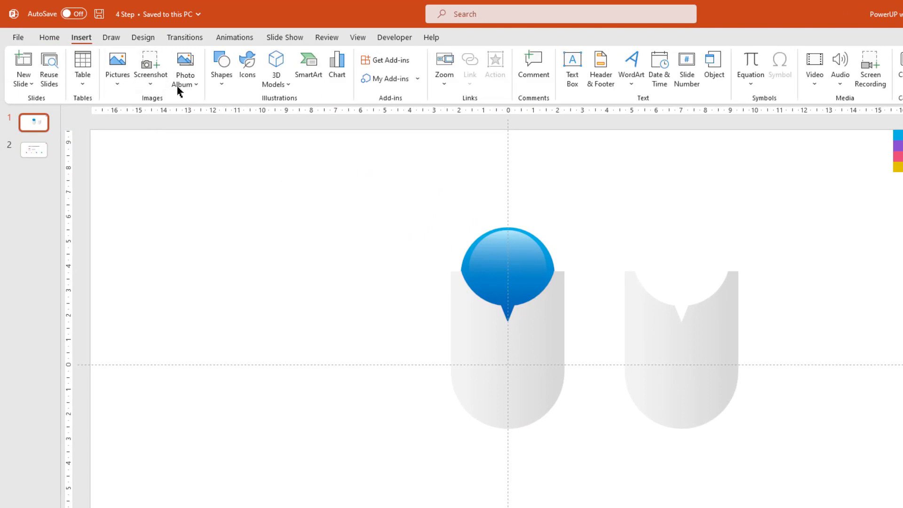
click(219, 86)
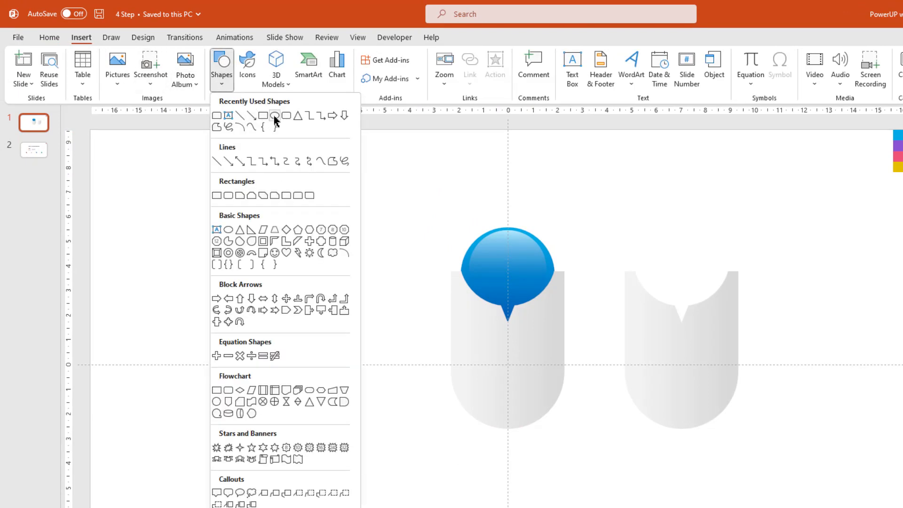
click(275, 117)
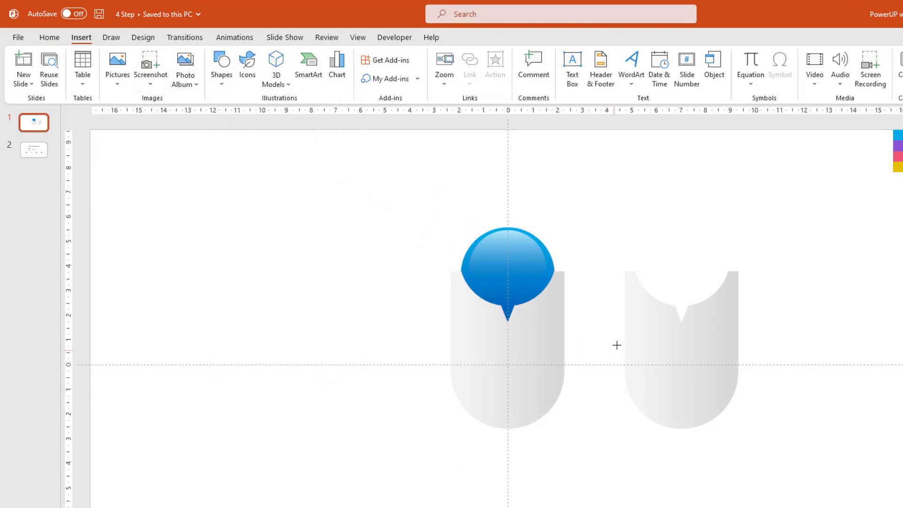
mouse_move(606, 337)
mouse_down()
mouse_move(636, 365)
mouse_move(620, 357)
mouse_move(622, 373)
mouse_up()
ctrl+scroll(629, 376, up, 6)
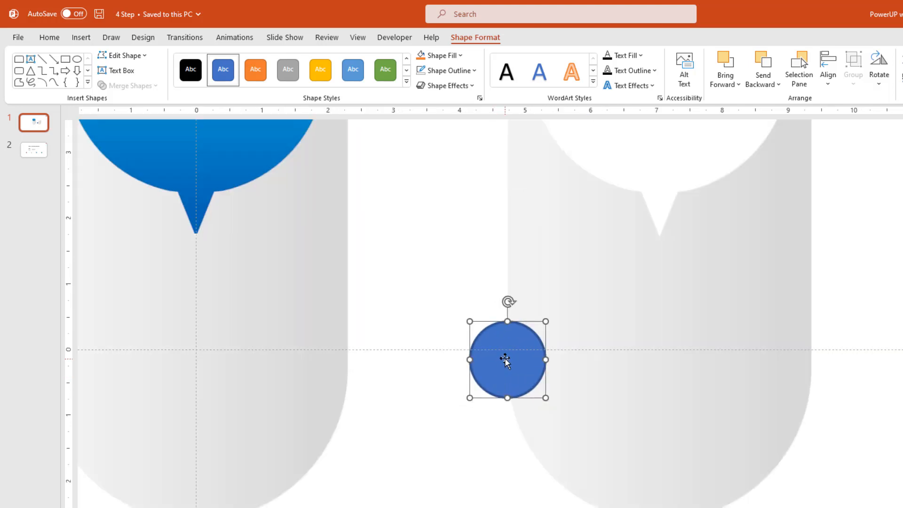
drag(504, 360, 802, 365)
click(828, 415)
Step: Duplicate the small circle, stretch the copy into a wide ellipse and centre it on the copied panel's bottom edge
click(819, 282)
key(ctrl+d)
drag(835, 277, 847, 395)
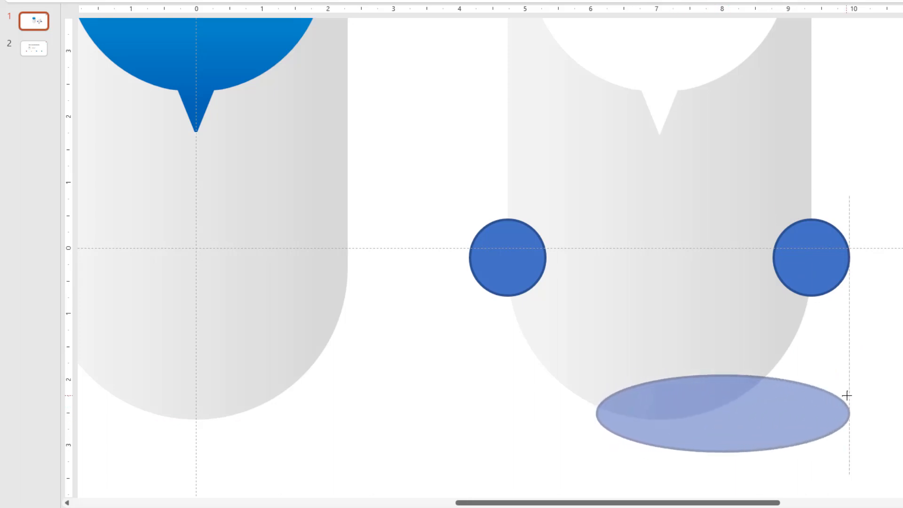
drag(762, 416, 703, 422)
drag(659, 381, 658, 382)
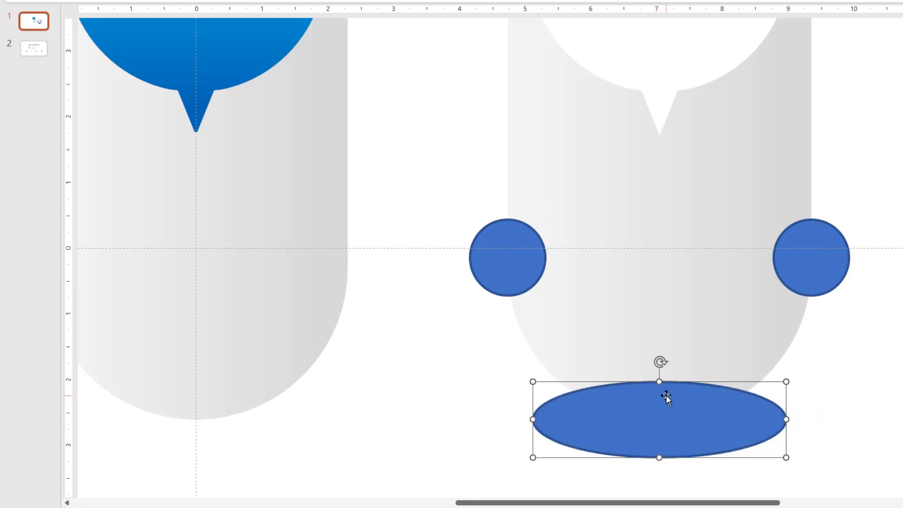
Step: Select the copied panel with both circles and the ellipse, and split them with Merge Shapes Fragment
scroll(661, 411, down, 5)
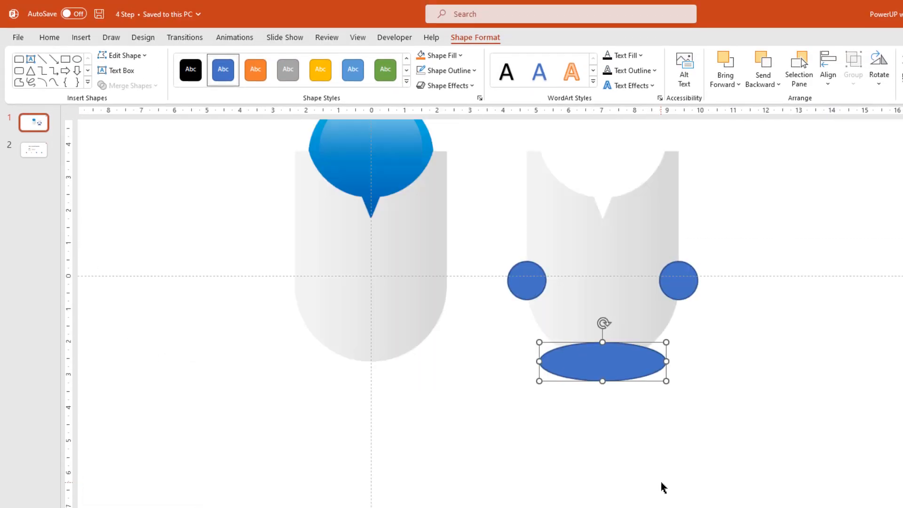
scroll(687, 430, down, 1)
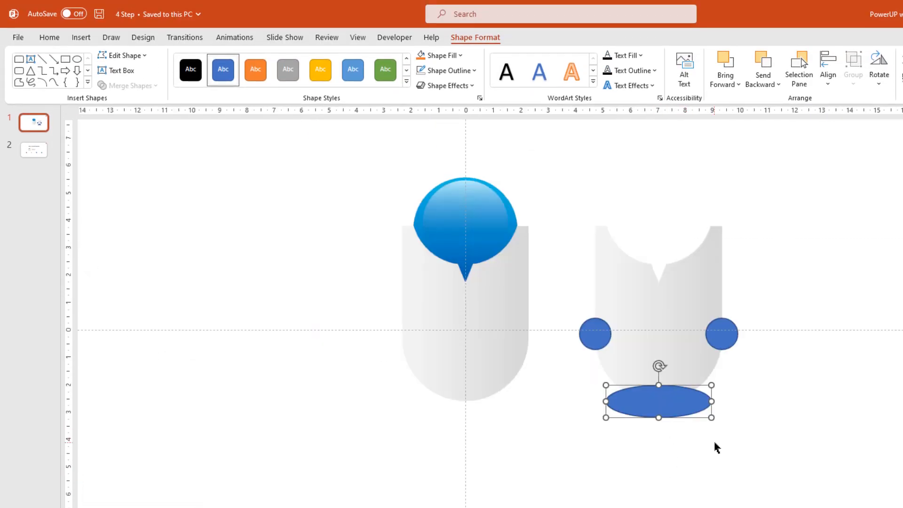
scroll(716, 447, down, 1)
click(787, 468)
drag(799, 479, 595, 247)
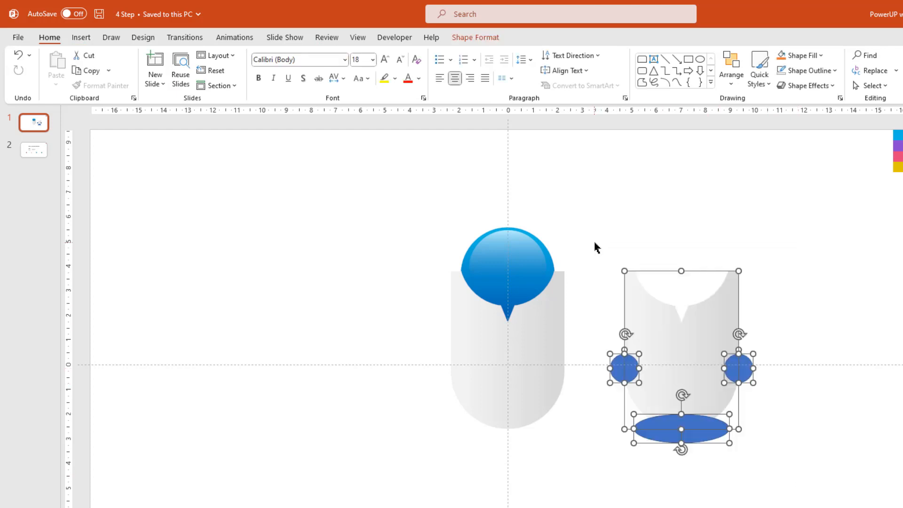
click(469, 39)
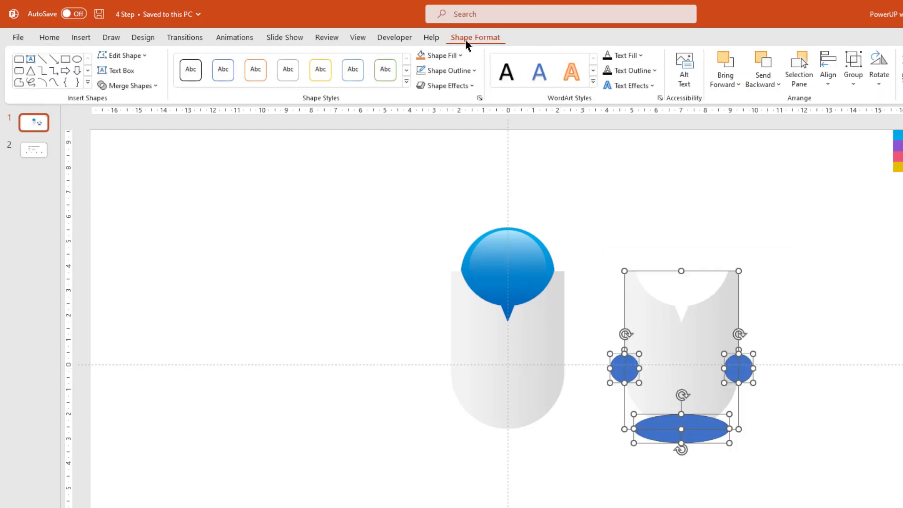
click(156, 86)
click(134, 135)
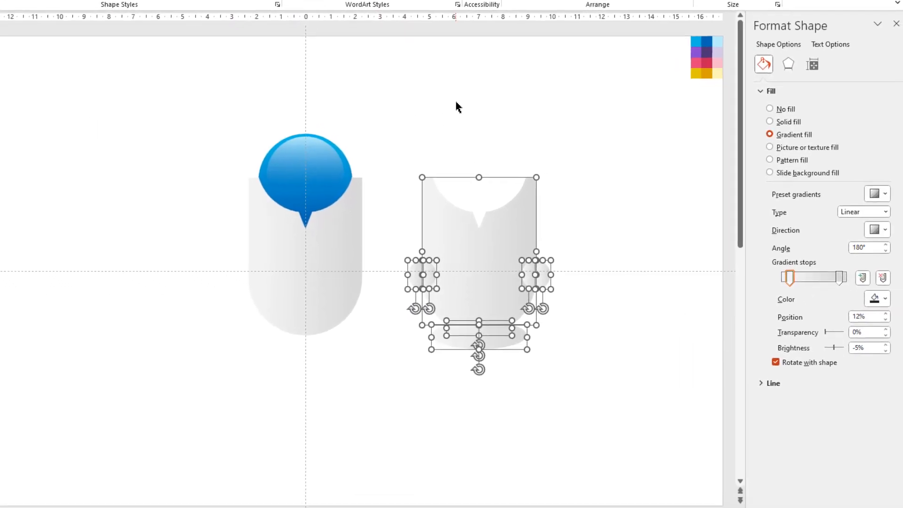
click(658, 201)
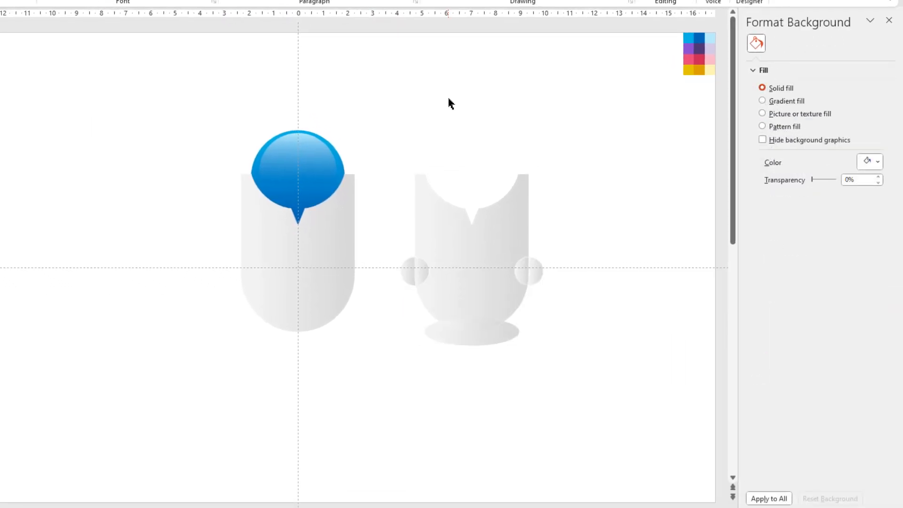
Step: Gather the main panel body and the outer circle and ellipse fragments, and delete them, keeping only the three inner edge pieces
drag(462, 249, 592, 193)
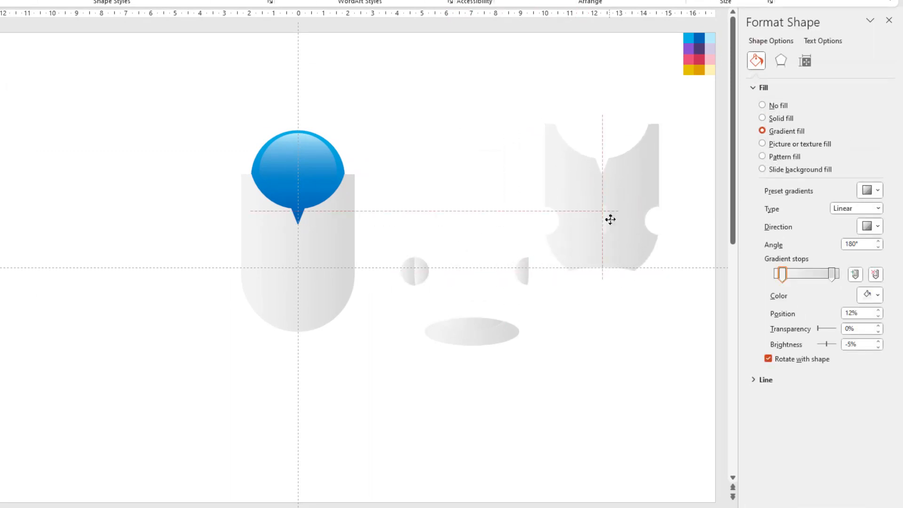
click(596, 141)
drag(407, 269, 578, 127)
drag(475, 340, 586, 147)
click(514, 92)
drag(509, 83, 670, 279)
key(Delete)
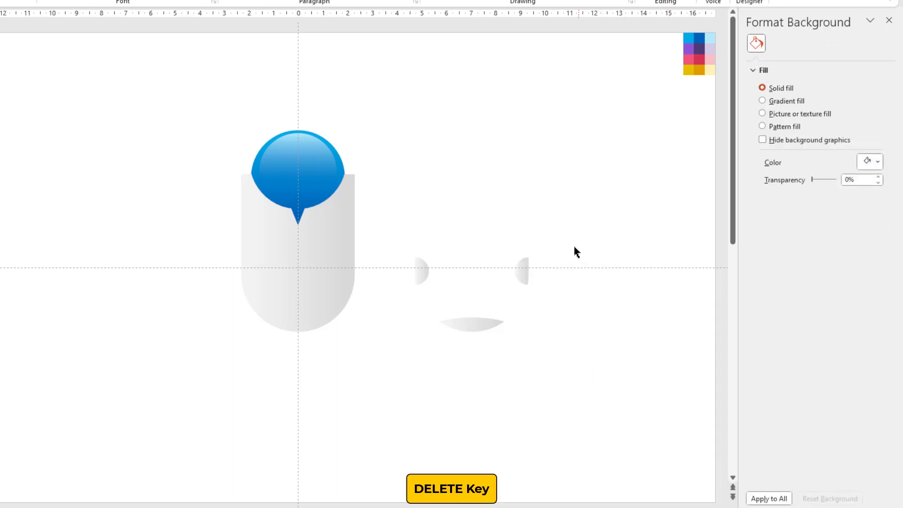
Step: Move the three remaining edge pieces together onto the matching side and bottom edges of the original grey panel
drag(567, 364, 397, 236)
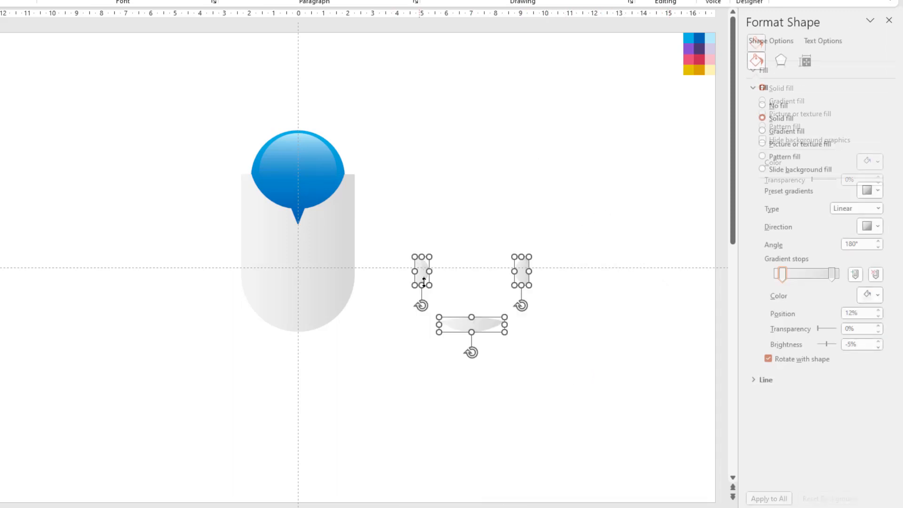
drag(420, 275, 246, 271)
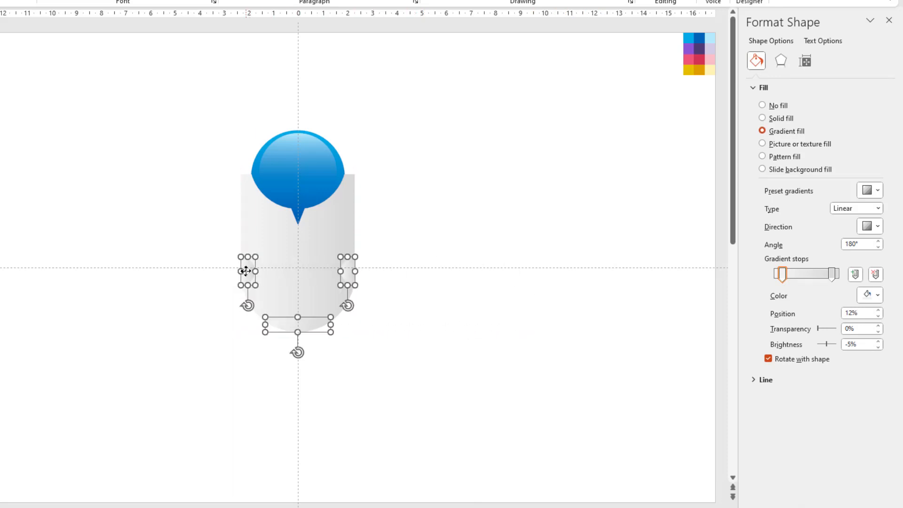
click(194, 228)
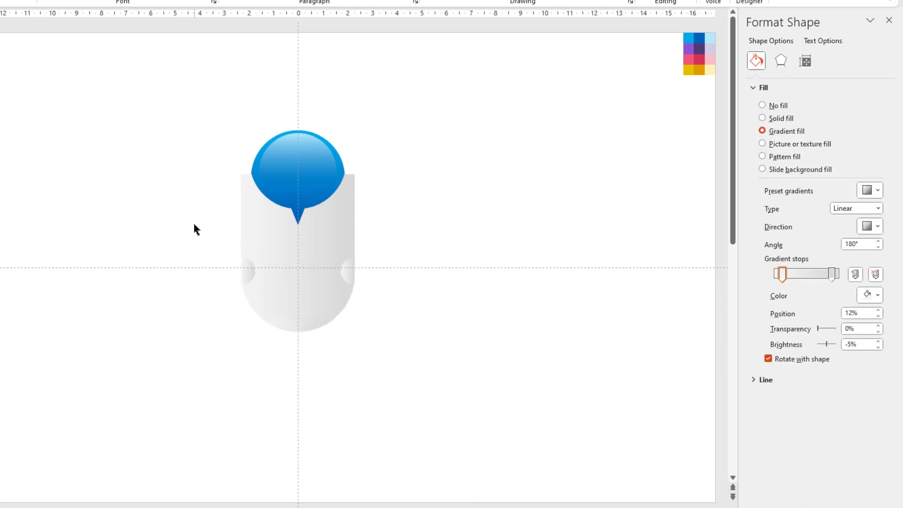
Step: Copy the blue callout circle's gradient formatting to the left, bottom and right edge pieces with Format Painter
click(277, 137)
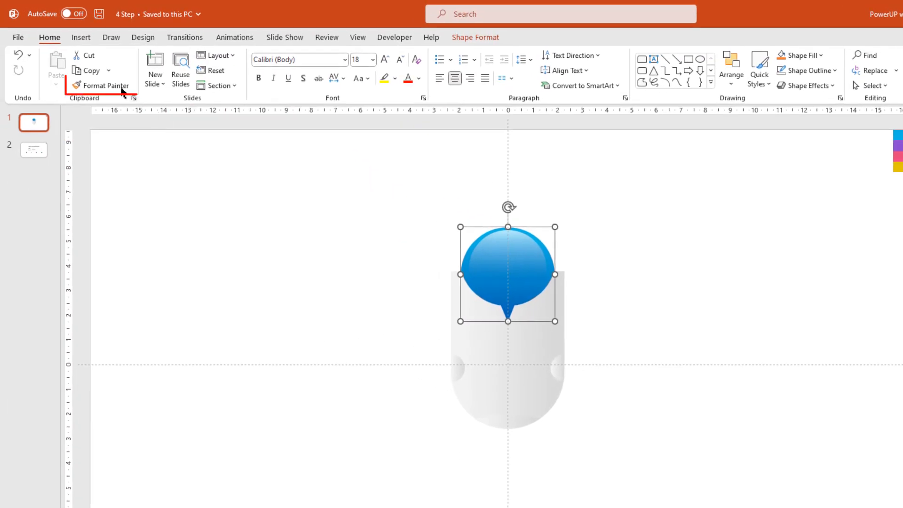
click(121, 87)
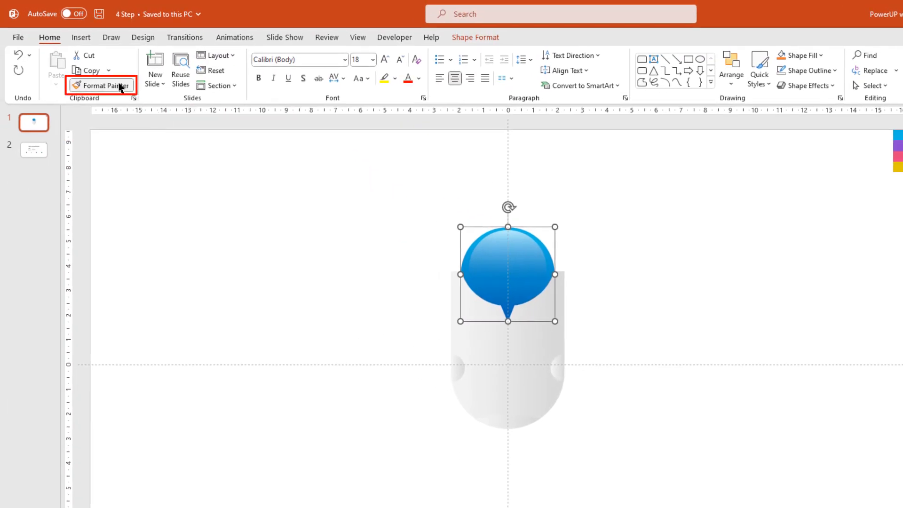
click(454, 370)
click(506, 421)
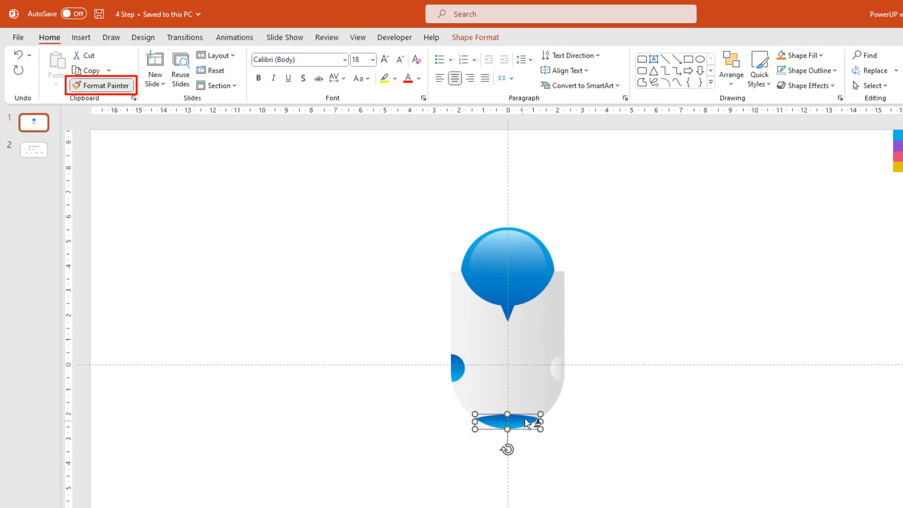
click(557, 369)
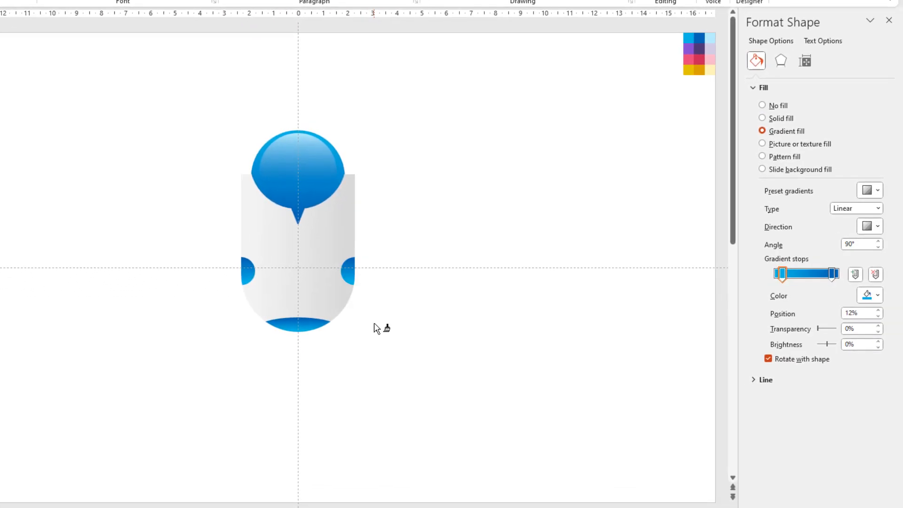
click(377, 328)
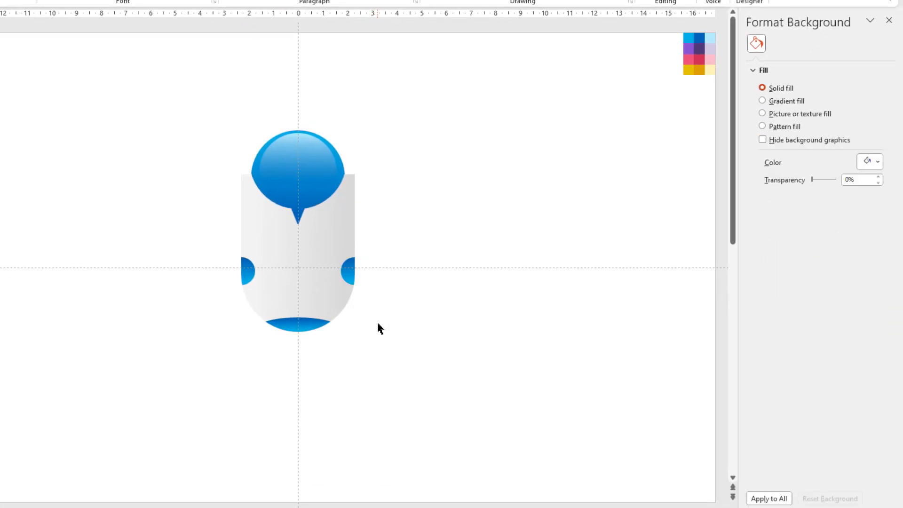
Step: Give the grey panel an outer shadow offset upward, with increased transparency and a 1 pt distance
click(311, 259)
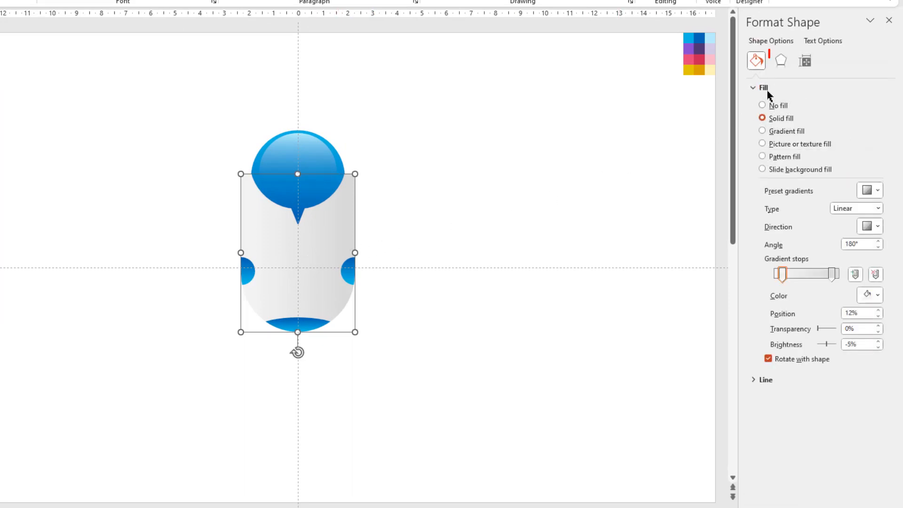
click(781, 61)
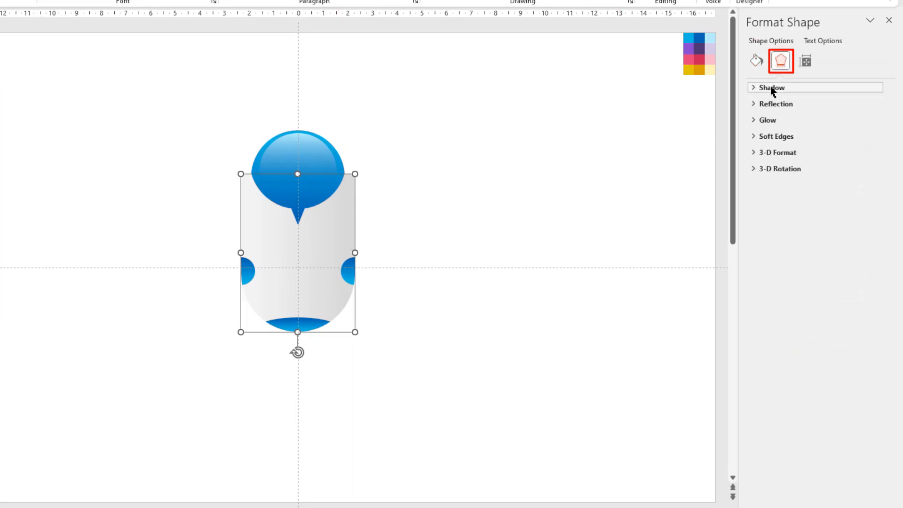
click(772, 88)
click(873, 109)
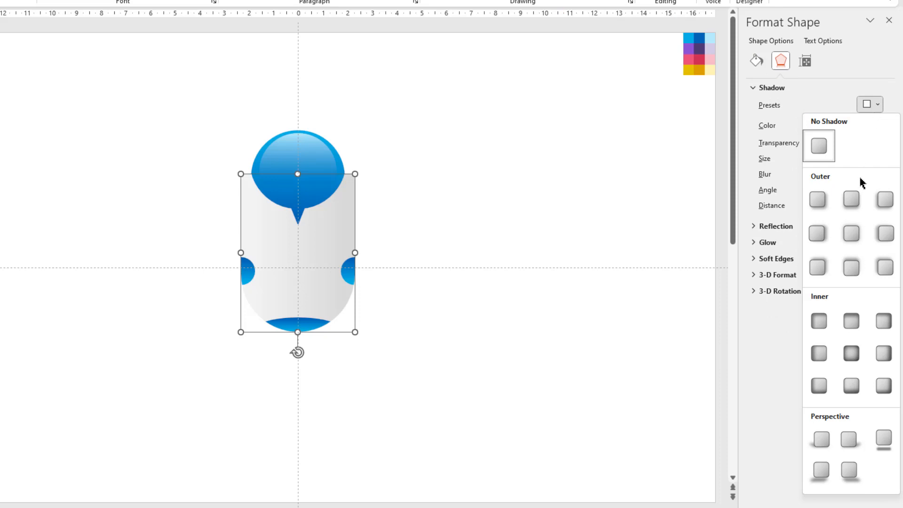
click(849, 269)
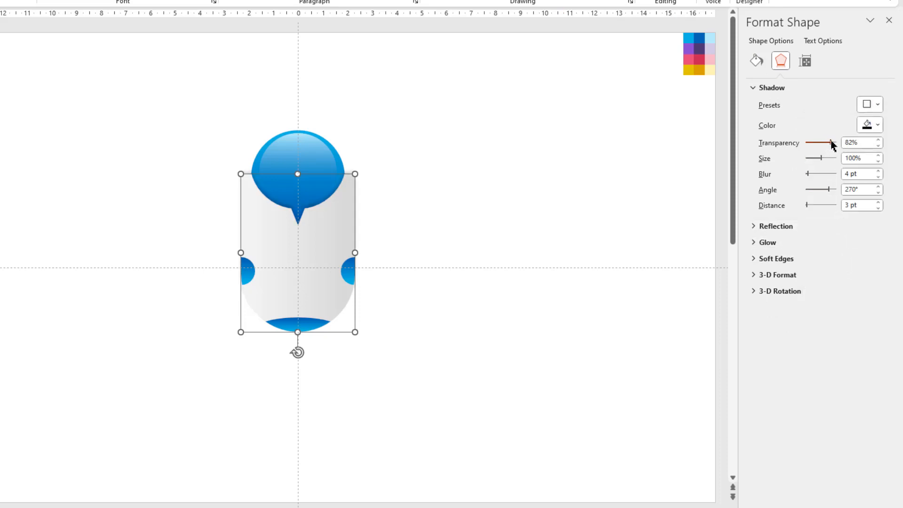
click(438, 220)
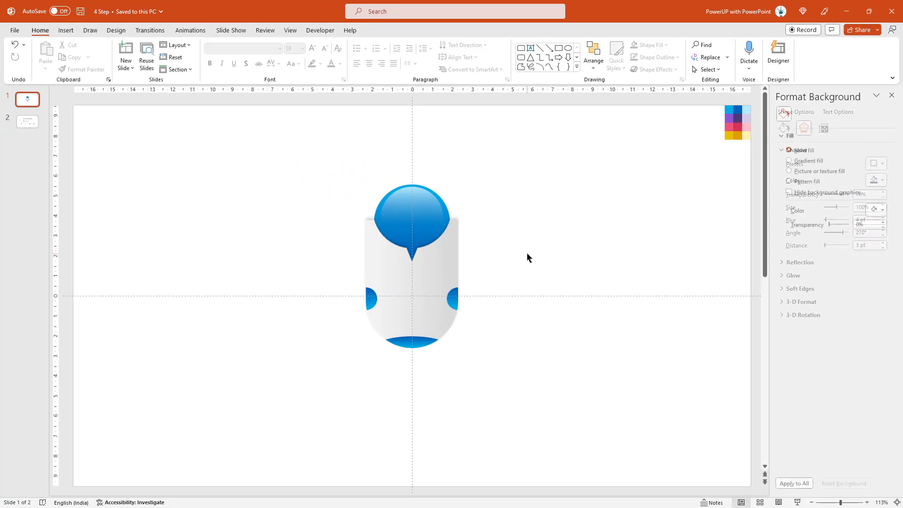
Step: Draw a flat ellipse about 6.5 cm wide and 1.5 cm high, centred over the grey panel's bottom end
scroll(527, 257, down, 4)
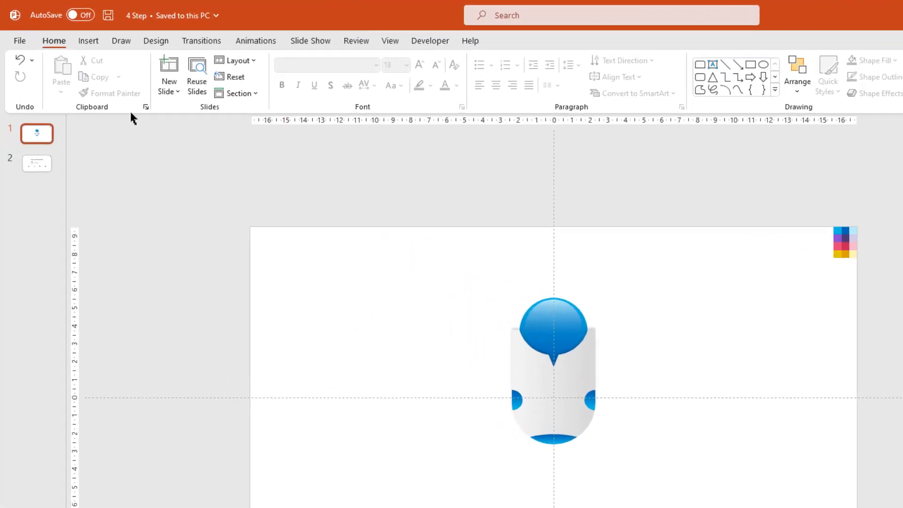
click(102, 47)
click(275, 96)
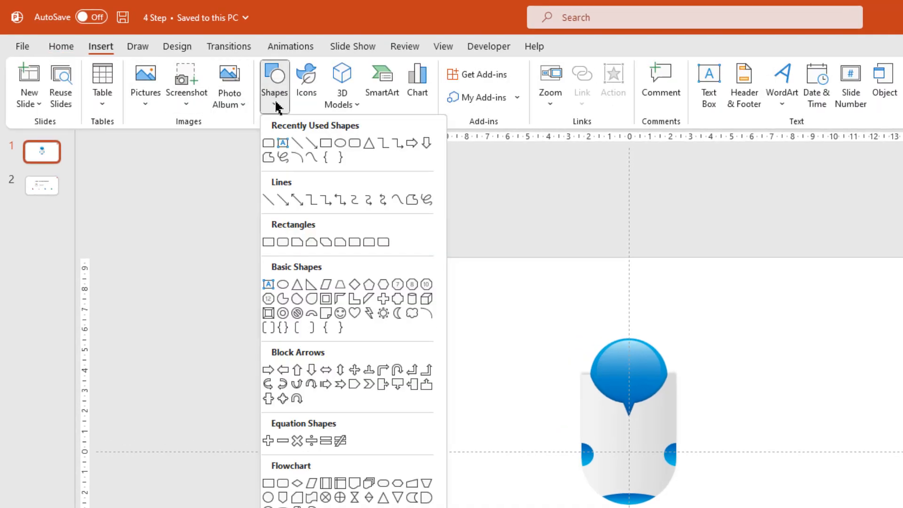
click(339, 144)
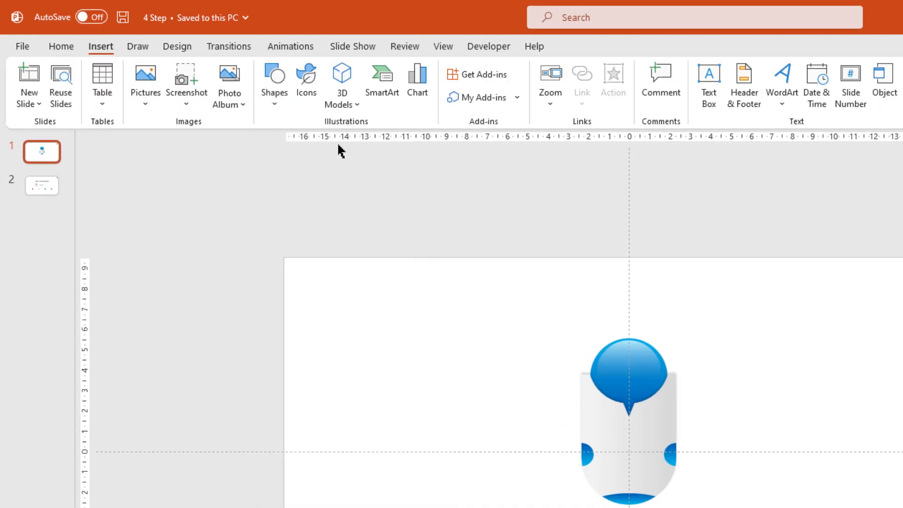
mouse_move(581, 493)
mouse_down()
mouse_move(617, 507)
mouse_move(701, 507)
mouse_up()
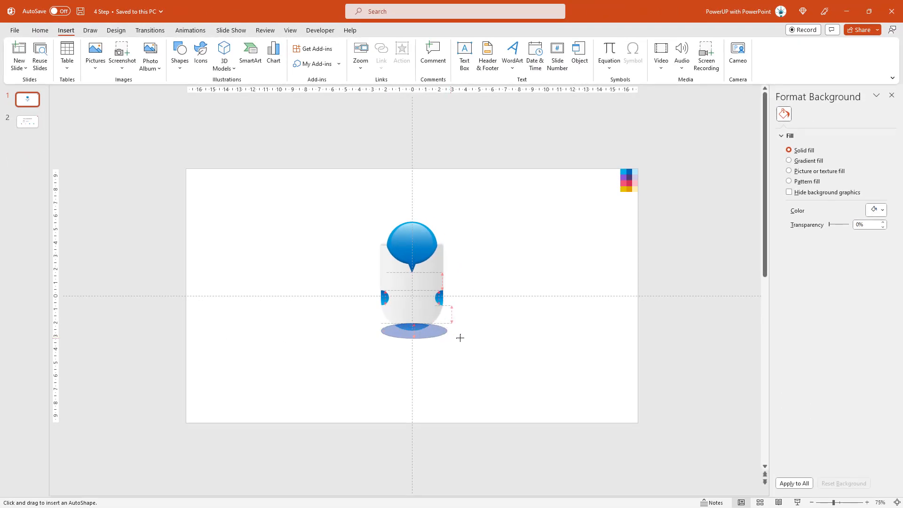
mouse_move(460, 338)
mouse_down()
mouse_move(477, 340)
mouse_move(456, 343)
mouse_up()
click(426, 336)
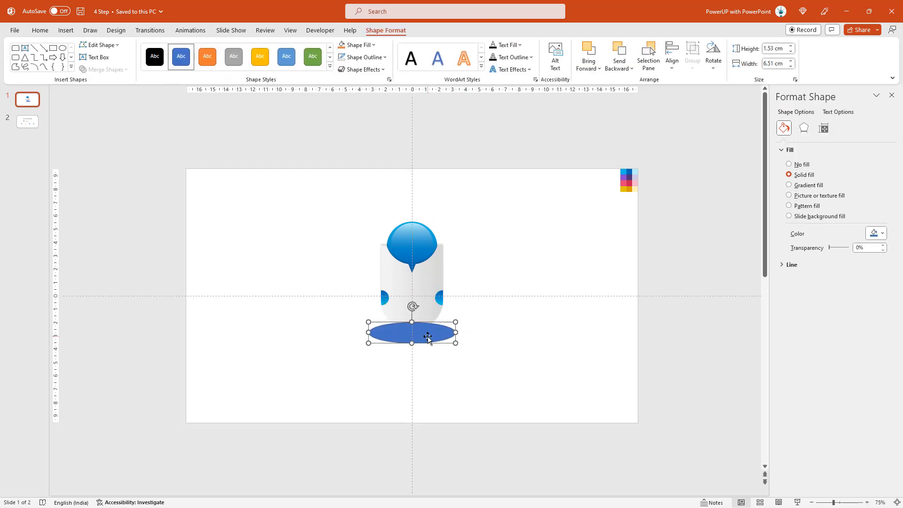
Step: Remove the ellipse's outline and give it a gradient fill of type Path
click(385, 57)
click(375, 187)
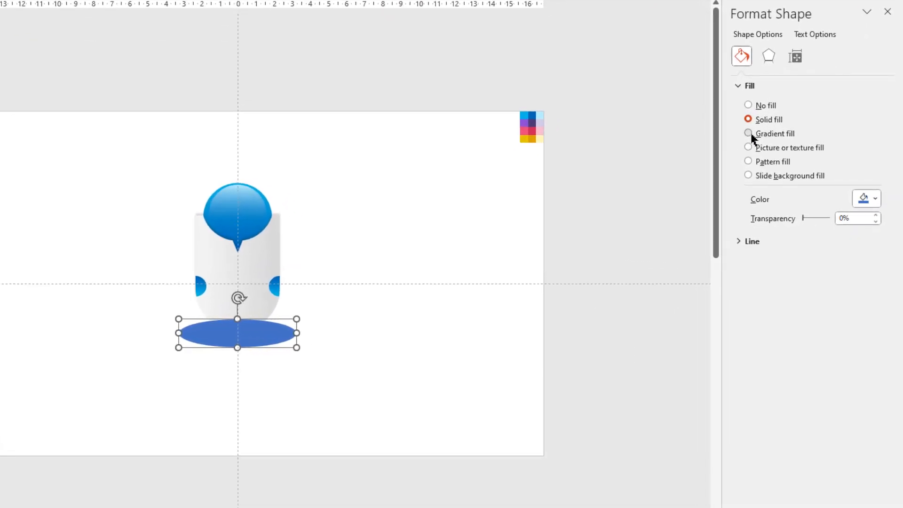
click(751, 136)
click(872, 219)
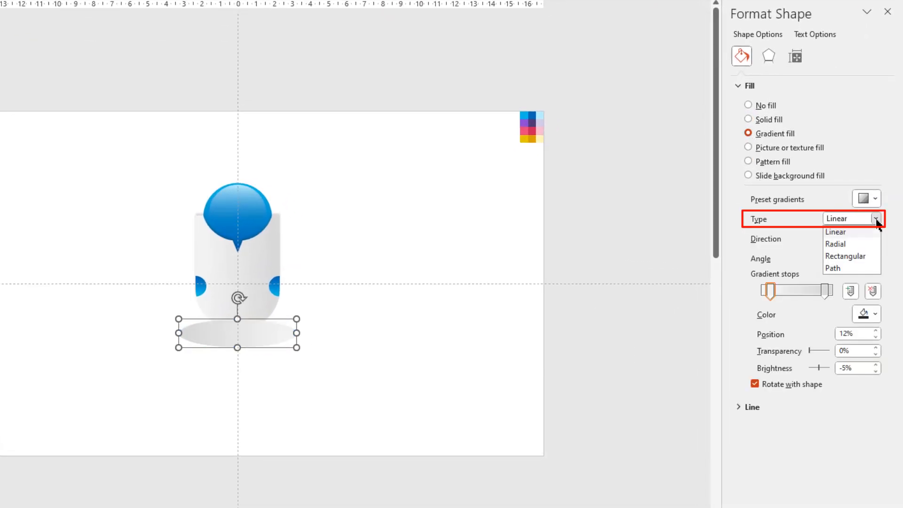
click(833, 268)
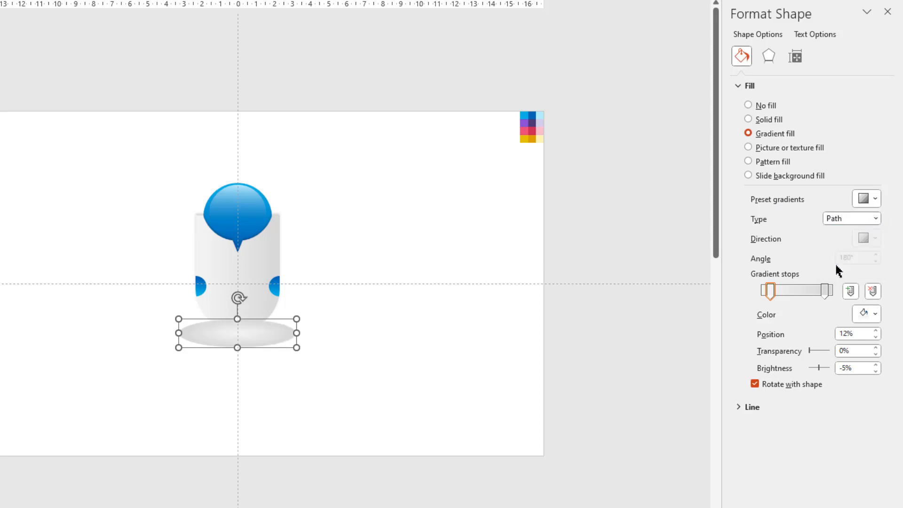
Step: Blend the ellipse from black lightened 25% to fully transparent white, with the dark stop at position 0% and 24% transparency
click(867, 316)
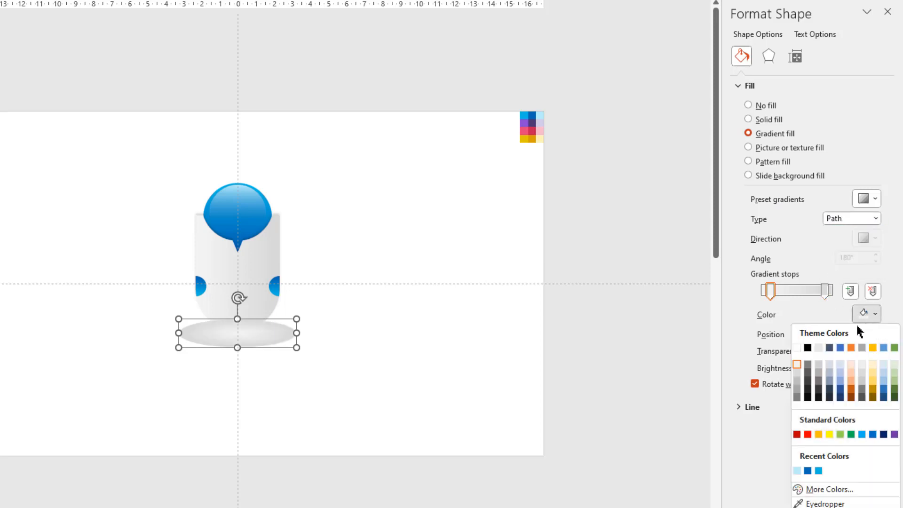
click(807, 382)
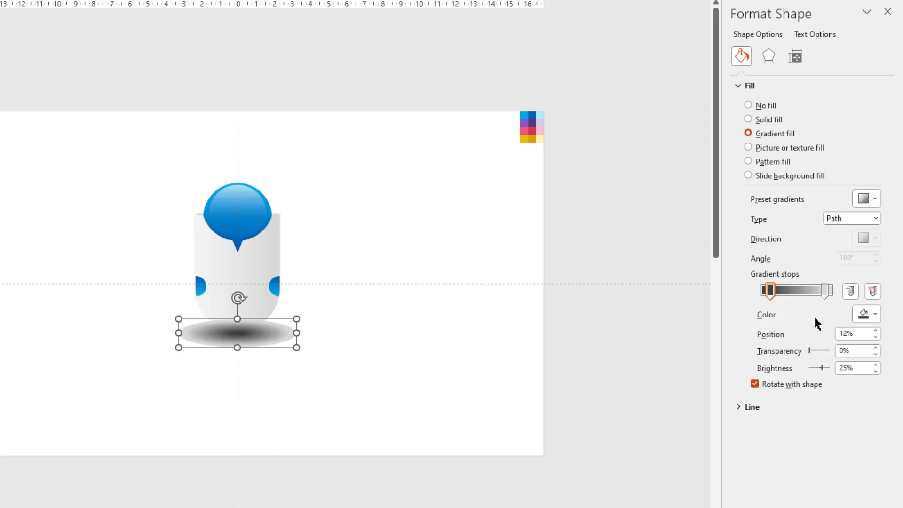
click(826, 290)
click(868, 314)
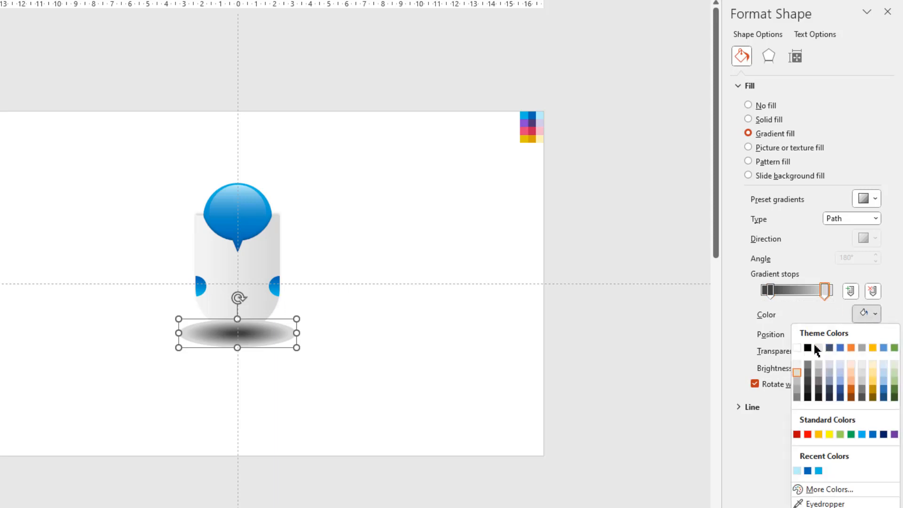
click(797, 348)
drag(810, 351, 840, 351)
drag(770, 298, 748, 293)
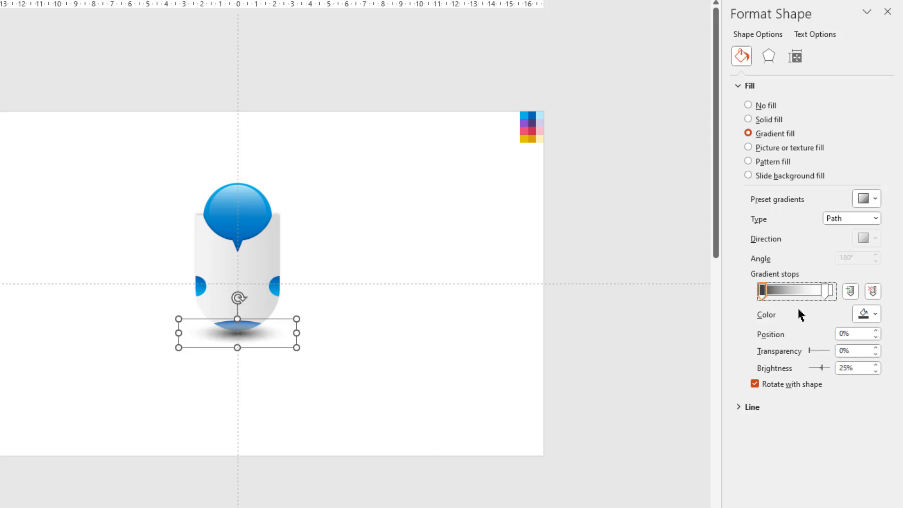
drag(810, 350, 816, 351)
Step: Send the shadow ellipse to the back and nudge it up slightly under the grey panel's bottom end
click(430, 334)
right_click(431, 334)
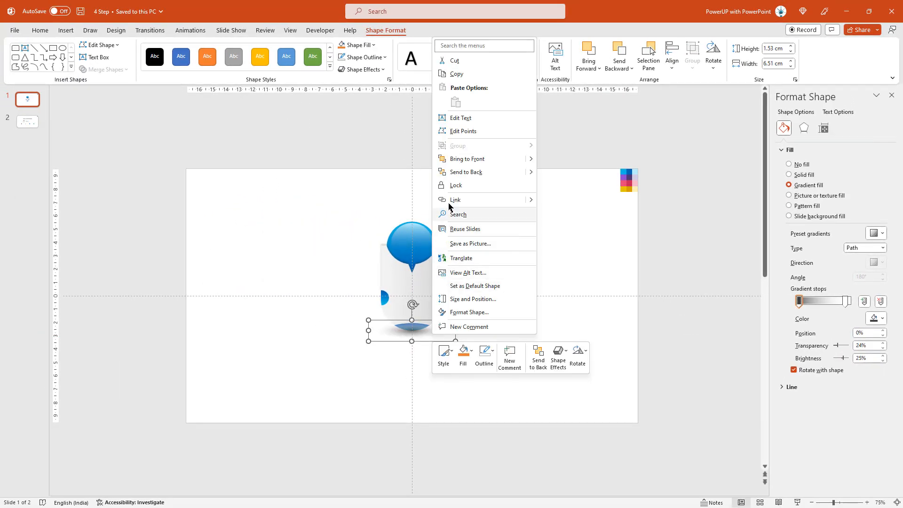
click(457, 172)
click(524, 325)
drag(427, 335, 430, 332)
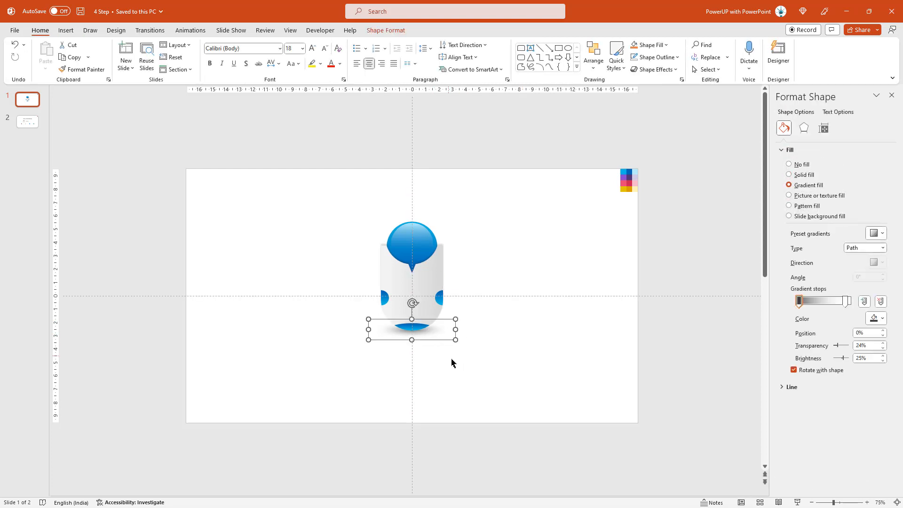
Step: Move the callout, panel, edge pieces and shadow together to the slide's left half and group them
click(476, 362)
drag(312, 197, 499, 388)
drag(412, 288, 304, 307)
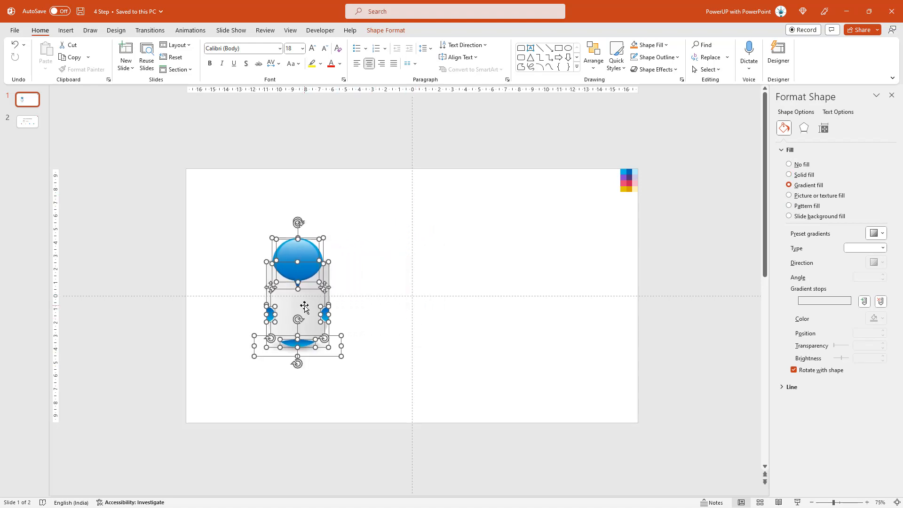
right_click(306, 310)
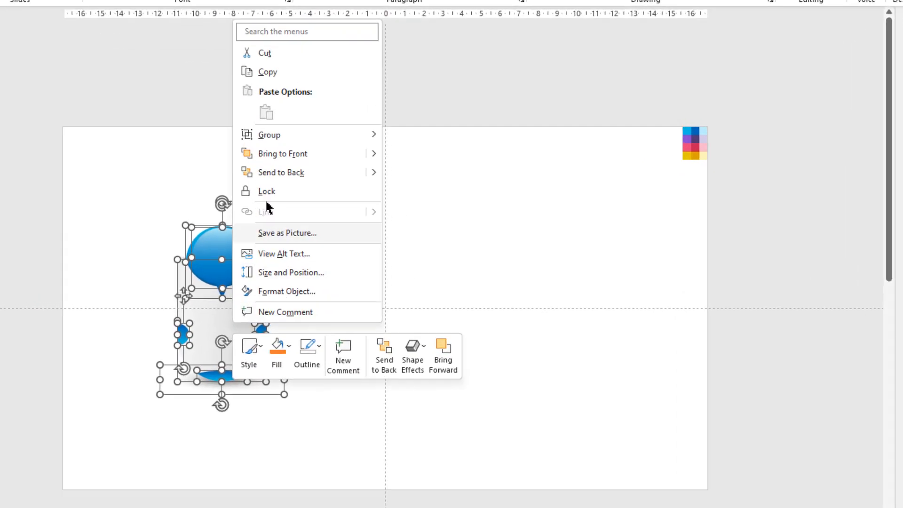
mouse_move(376, 180)
click(408, 135)
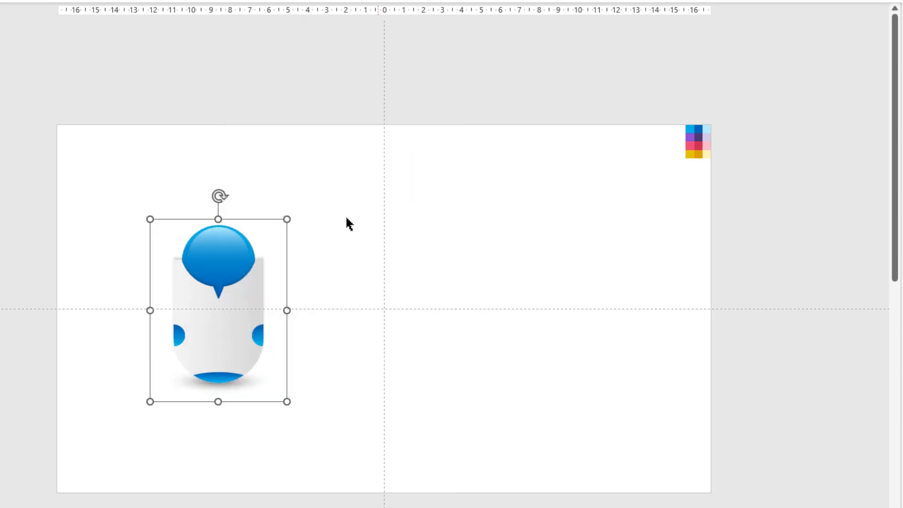
Step: Duplicate the grouped column three times to make an evenly spaced row of four
drag(217, 333, 333, 326)
key(ctrl+d)
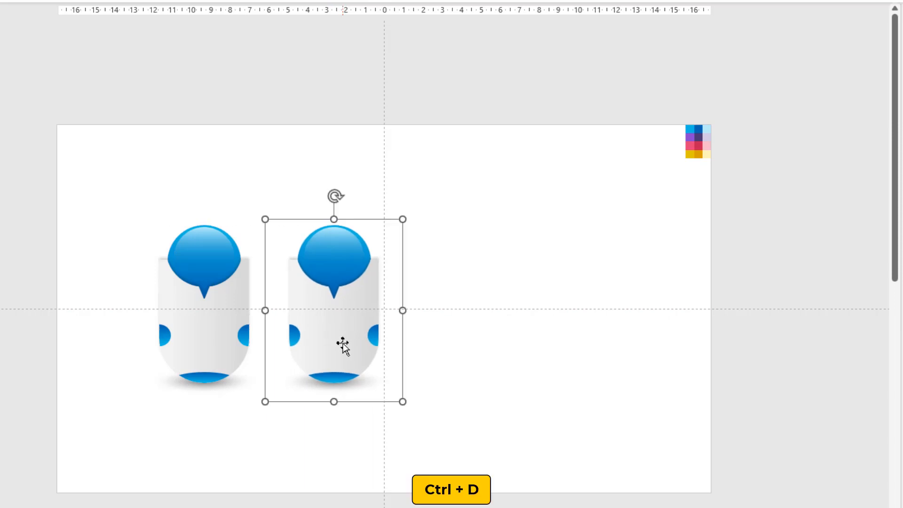
key(ctrl+d)
key(ctrl+d)
Step: Centre the row of four columns horizontally on the slide and ungroup them all
click(723, 462)
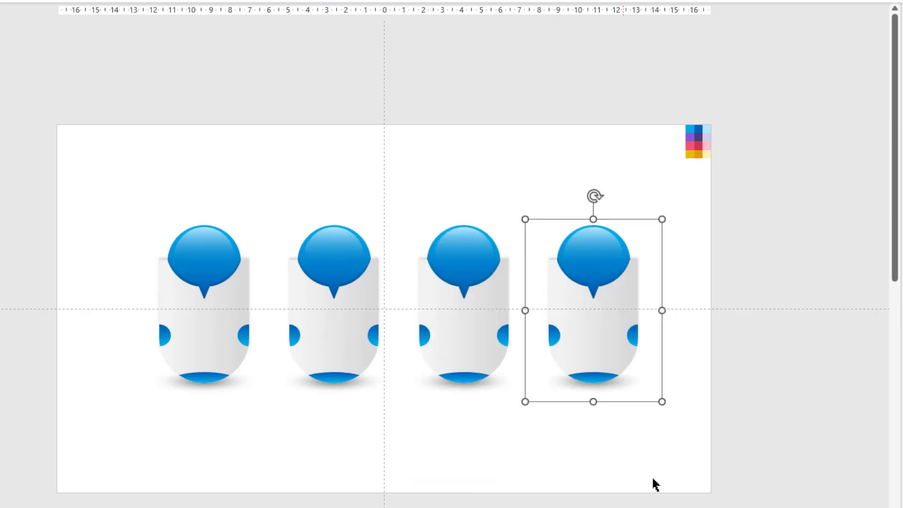
drag(733, 459, 63, 167)
drag(339, 348, 323, 337)
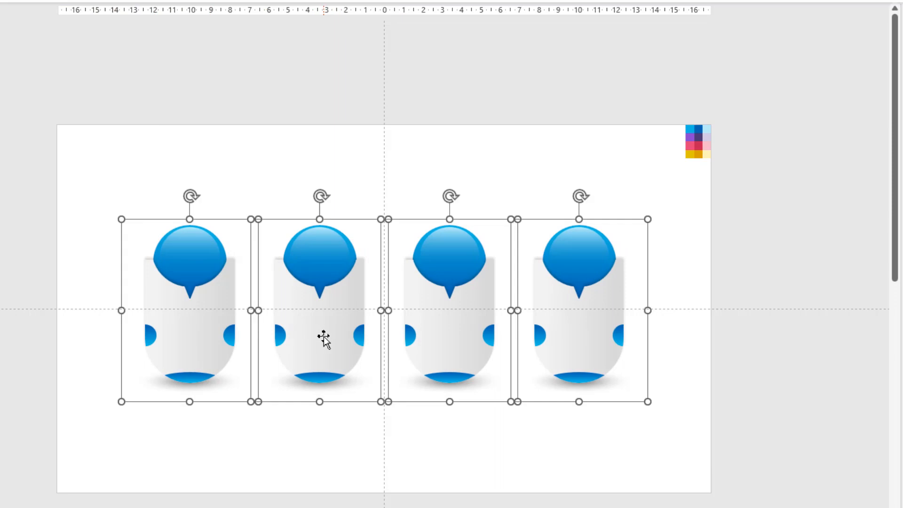
right_click(324, 337)
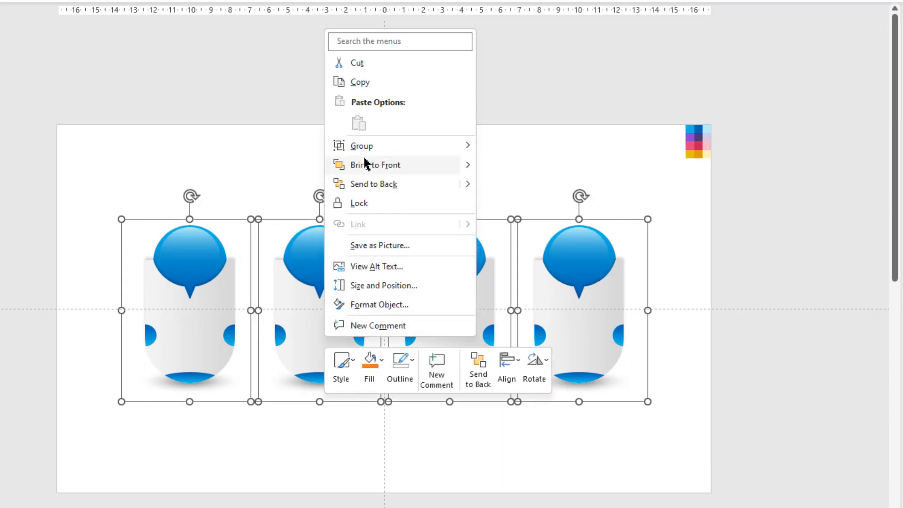
mouse_move(368, 147)
click(510, 185)
click(441, 167)
Step: Recolour the second column's callout and three edge pieces with a purple to dark purple gradient, sampling both colours from the slide's palette
ctrl+scroll(311, 225, up, 3)
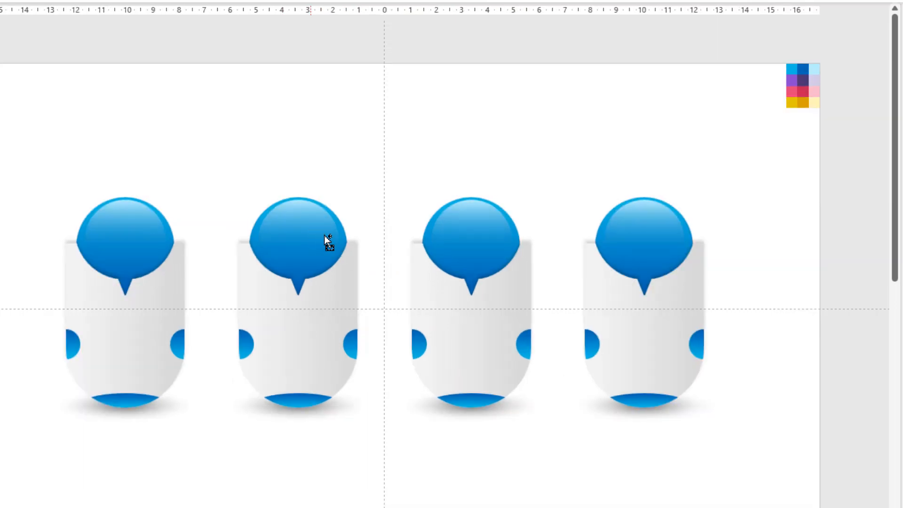
click(261, 212)
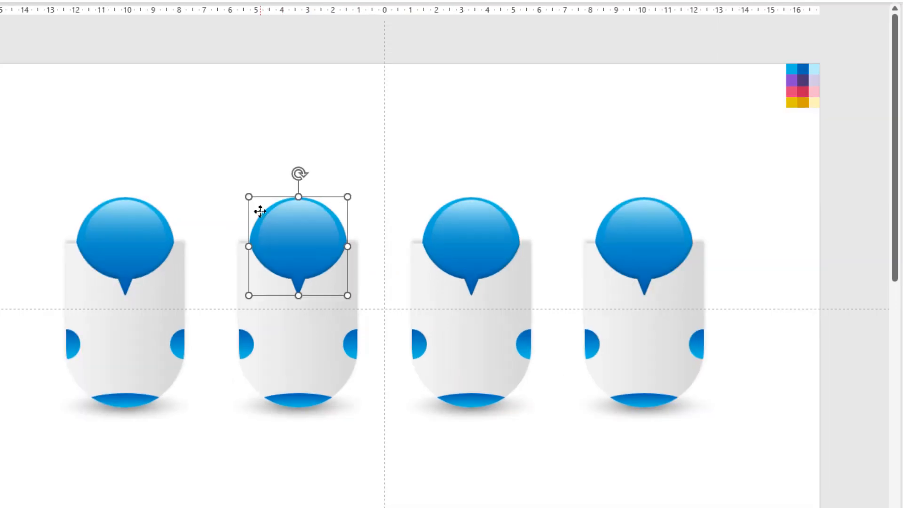
shift+click(243, 342)
shift+click(347, 344)
shift+click(310, 402)
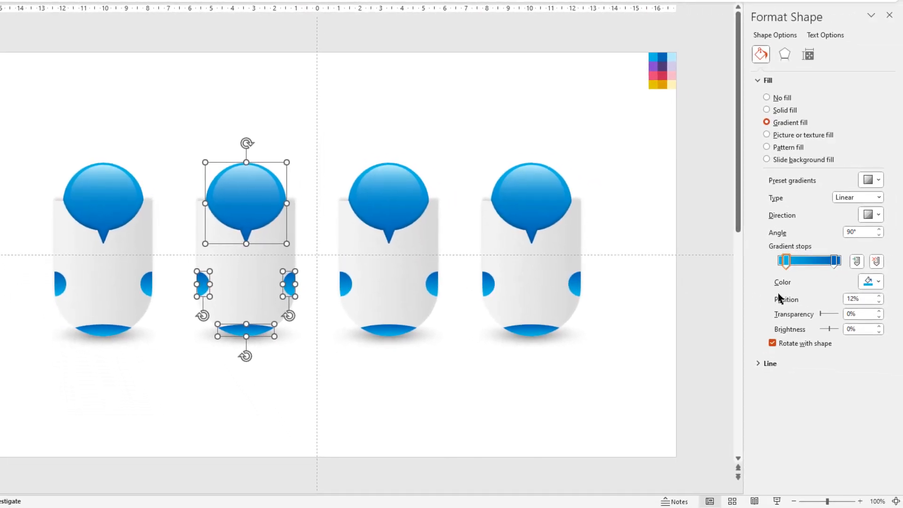
click(871, 285)
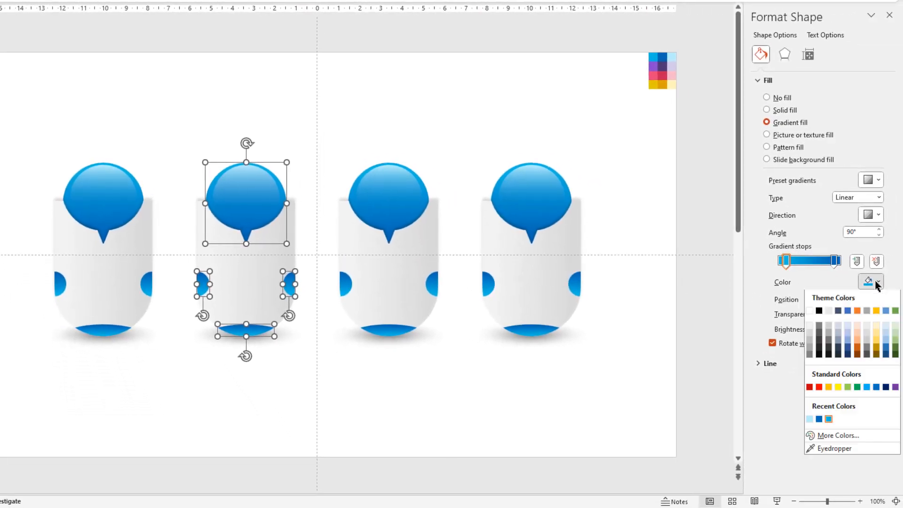
click(829, 449)
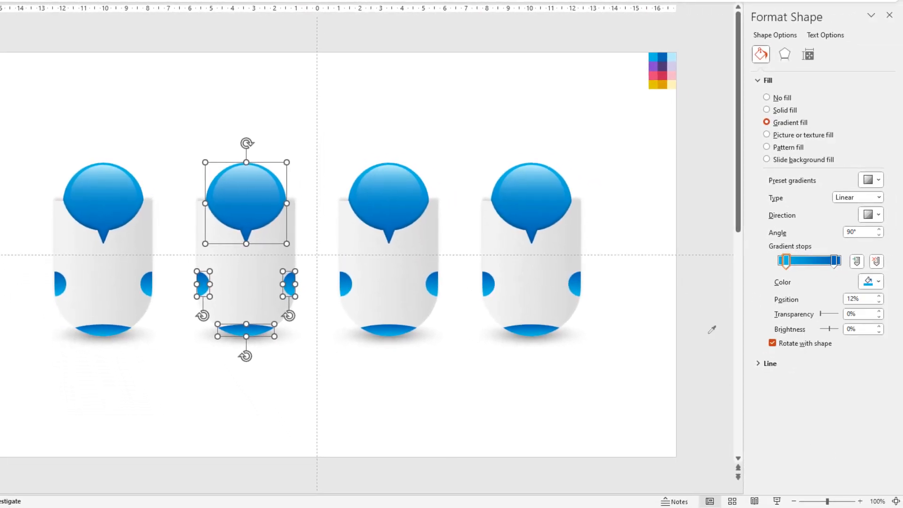
click(652, 65)
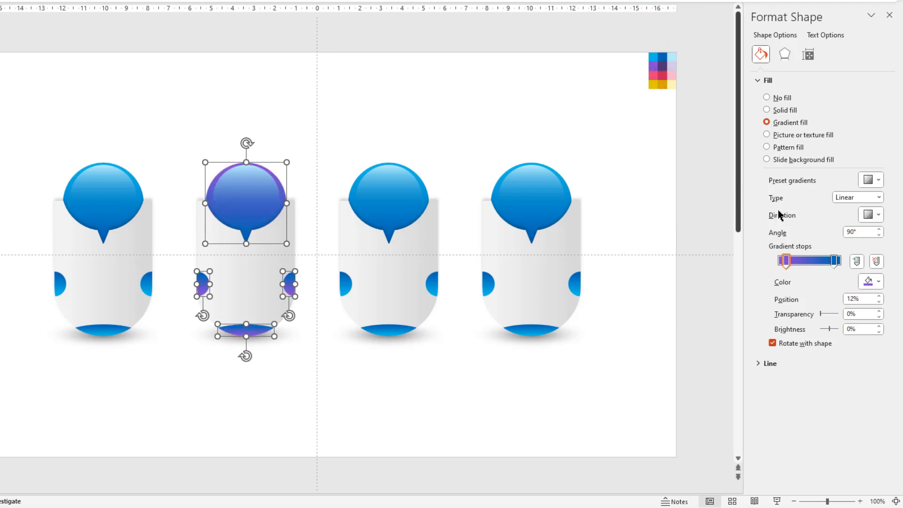
click(834, 261)
click(876, 283)
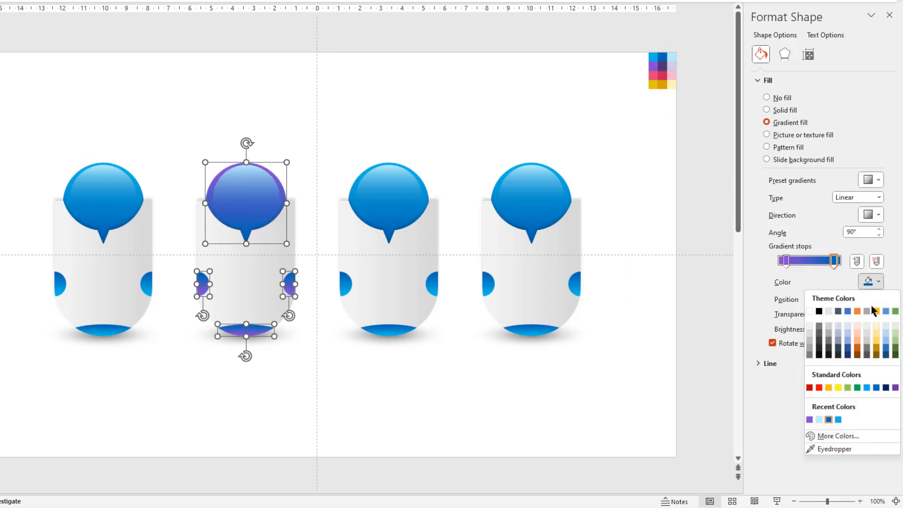
click(826, 448)
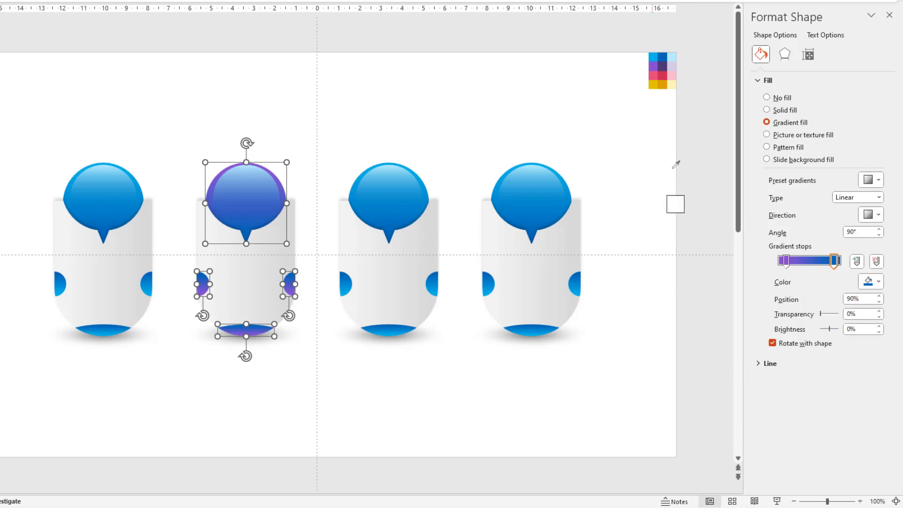
click(667, 61)
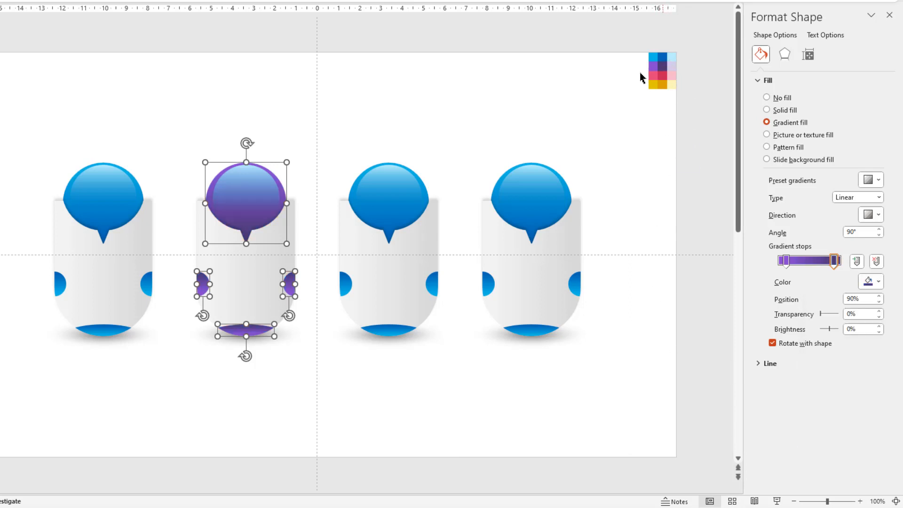
Step: Recolour the second callout's gloss circle from the palette's light purple to dark purple, with the 70% stop at 100% transparency
click(413, 141)
click(263, 190)
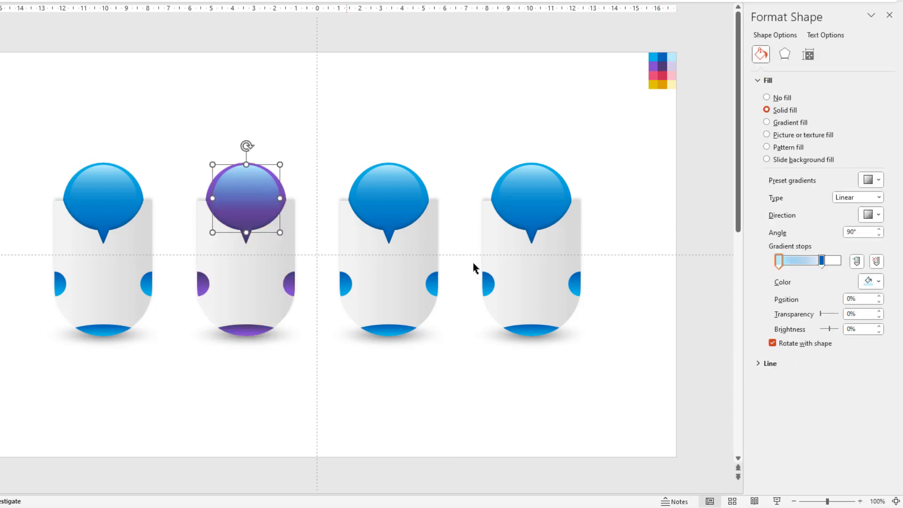
click(823, 265)
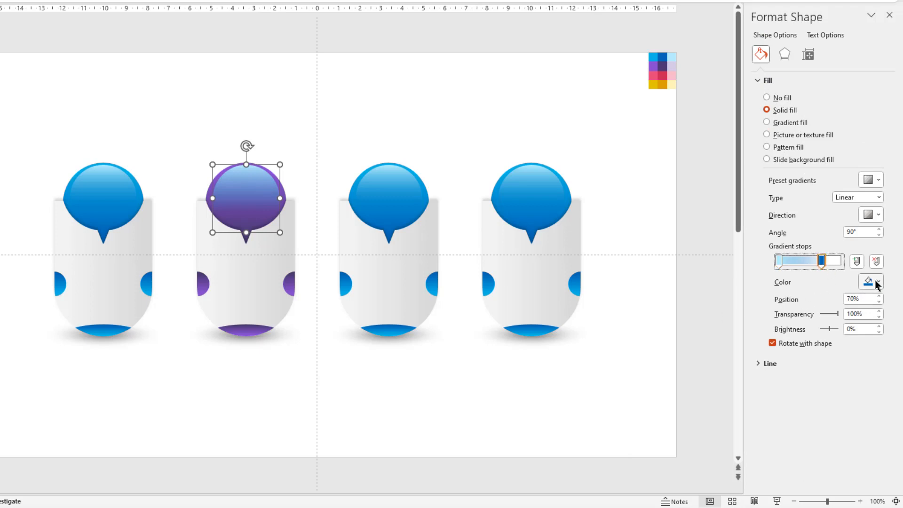
click(876, 282)
click(809, 419)
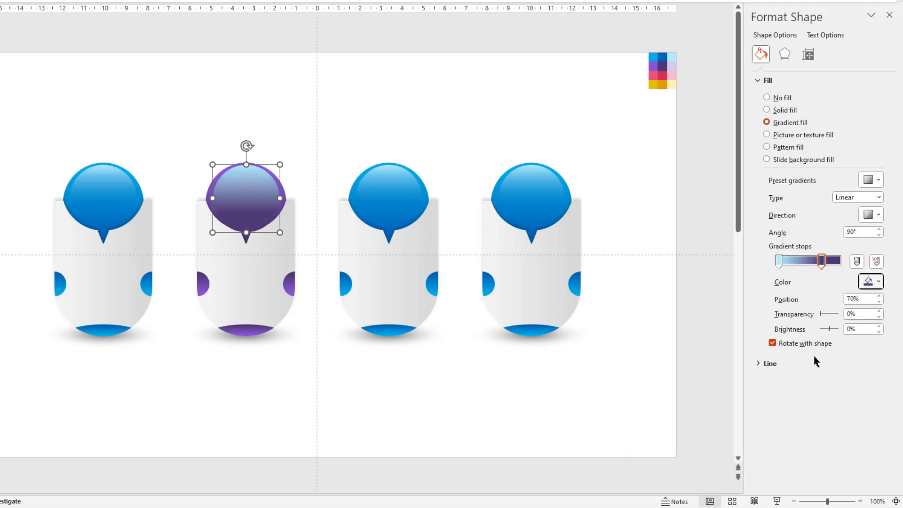
drag(822, 314, 839, 314)
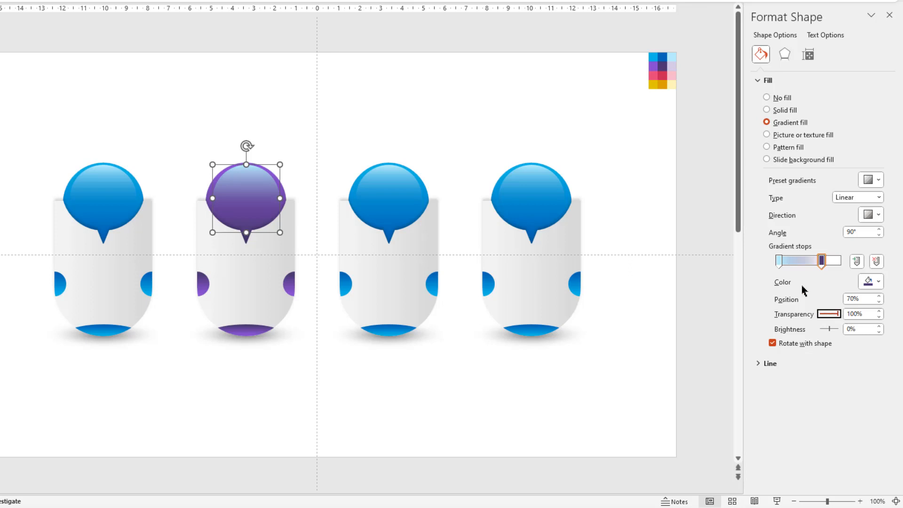
click(779, 262)
click(877, 282)
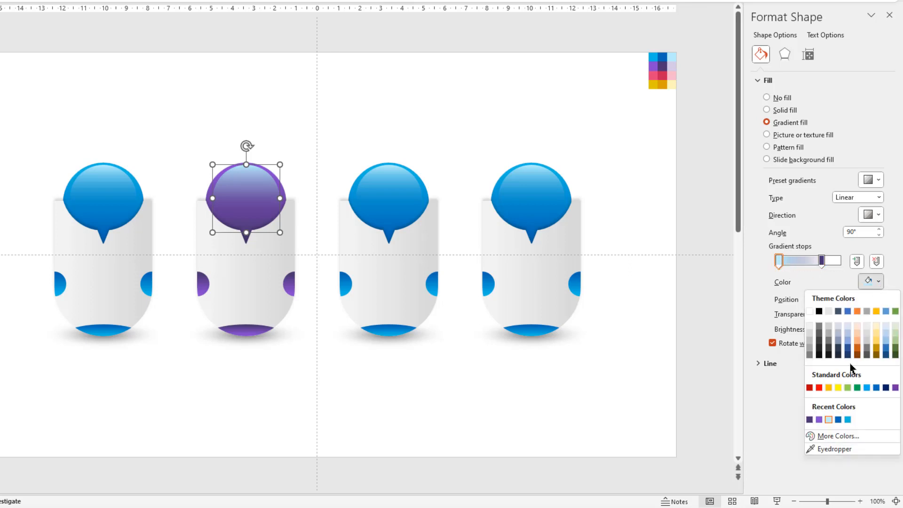
click(823, 449)
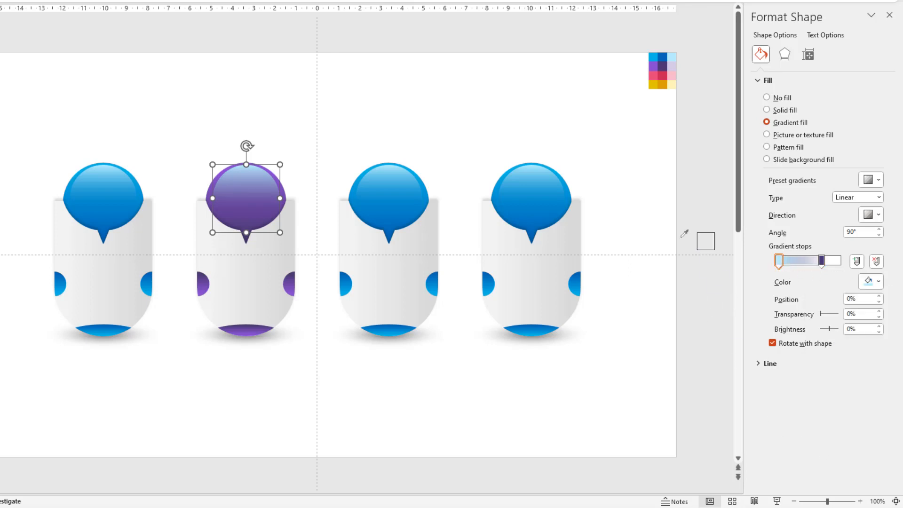
click(673, 65)
click(508, 124)
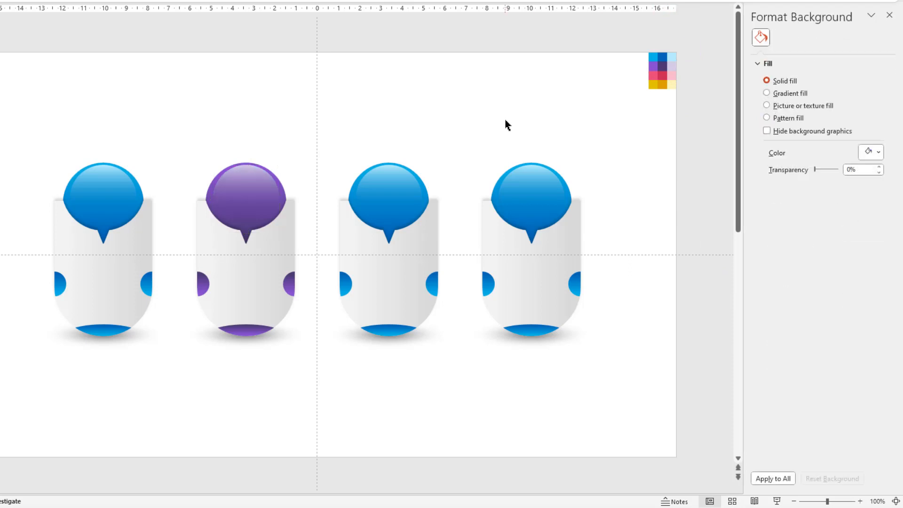
Step: Recolour the third column's callout and three edge pieces with a pink to dark pink gradient sampled from the palette
click(356, 176)
ctrl+click(348, 290)
ctrl+click(432, 284)
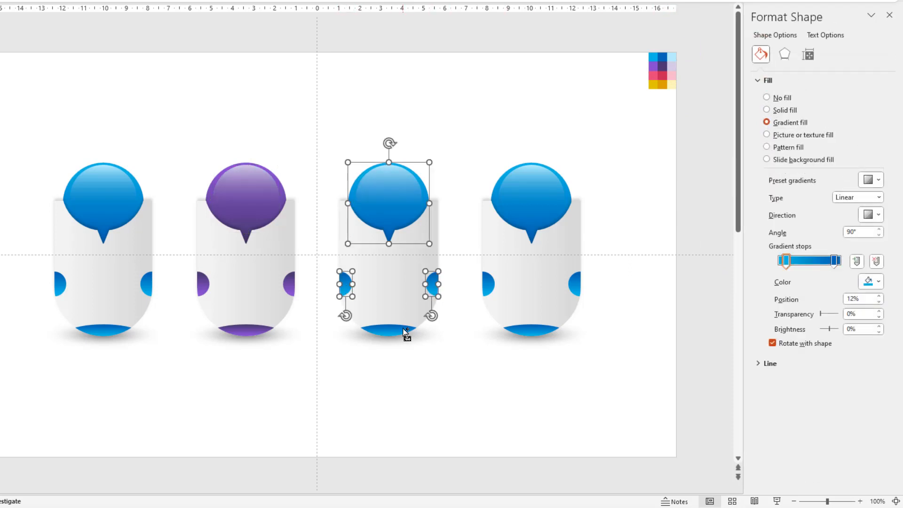
ctrl+click(404, 331)
click(878, 281)
click(834, 449)
click(657, 72)
click(833, 260)
click(878, 281)
click(835, 449)
click(668, 70)
click(503, 141)
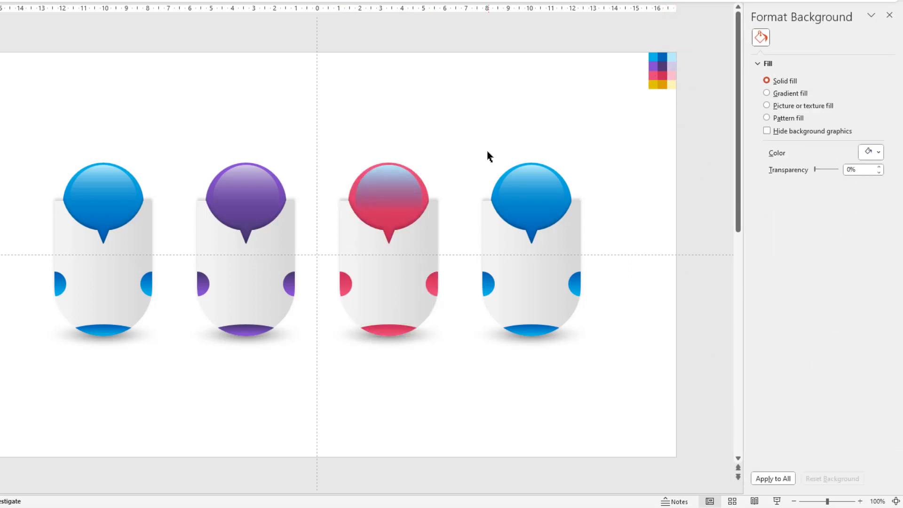
Step: Recolour the third callout's gloss circle from the palette's light pink to dark pink, with the 70% stop at 100% transparency
click(389, 198)
click(878, 281)
click(834, 449)
click(671, 75)
click(821, 260)
click(877, 281)
click(824, 418)
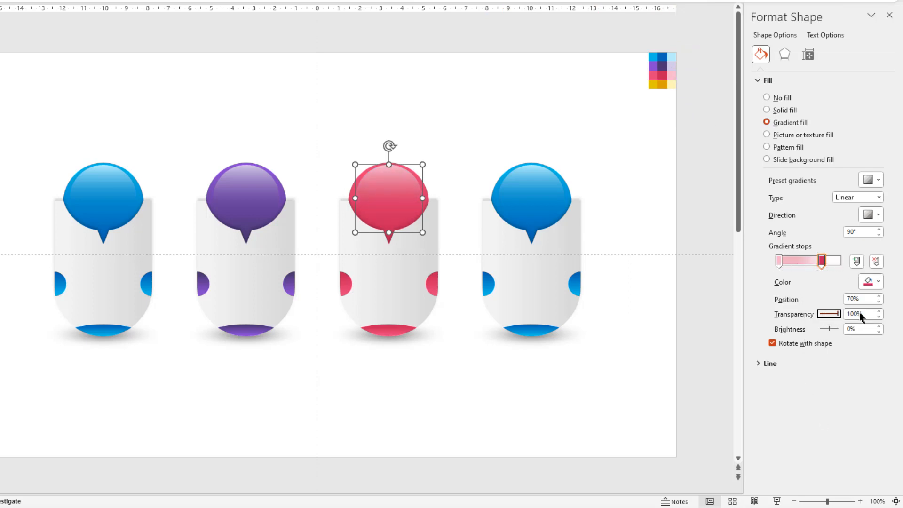
click(649, 196)
Step: Recolour the fourth column's callout and three edge pieces with a yellow to dark yellow gradient sampled from the palette
click(532, 198)
shift+click(488, 283)
shift+click(580, 293)
shift+click(544, 330)
click(868, 282)
click(832, 448)
click(655, 82)
click(834, 260)
click(878, 282)
click(832, 448)
click(662, 85)
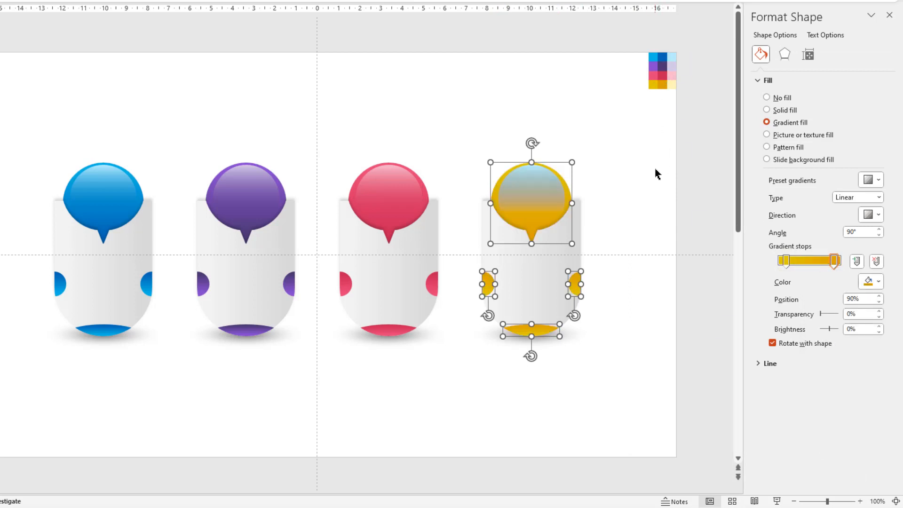
click(655, 167)
Step: Recolour the fourth callout's gloss circle from the palette's light yellow to dark yellow, with the 70% stop at 100% transparency
click(525, 191)
click(868, 281)
click(826, 449)
click(671, 84)
click(821, 260)
click(871, 281)
click(819, 420)
drag(821, 313, 845, 314)
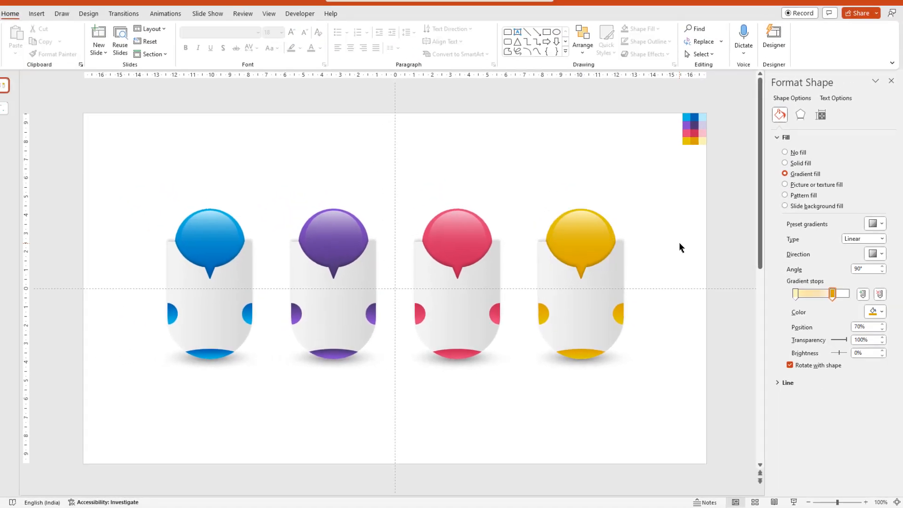
click(648, 210)
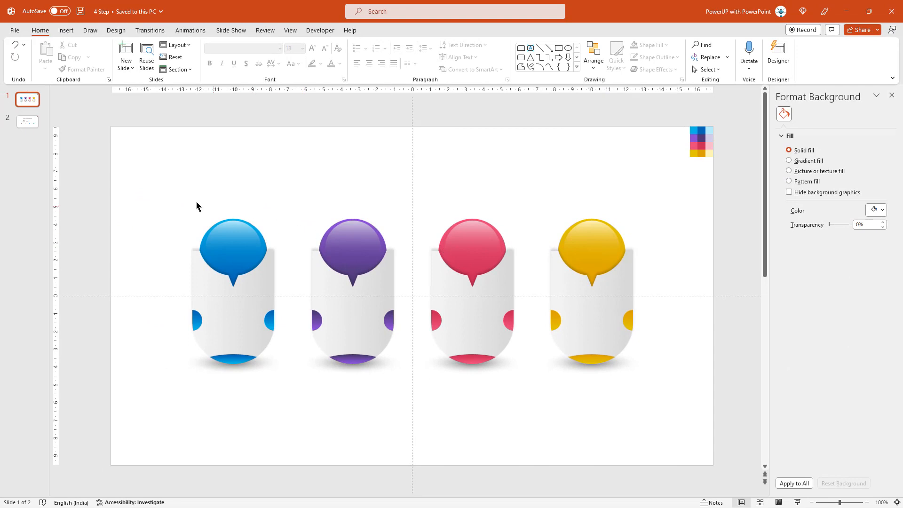
Step: Copy the person, handshake, bar chart and coins icons from slide 2 and paste them onto slide 1
click(29, 123)
drag(184, 328, 599, 397)
key(ctrl+c)
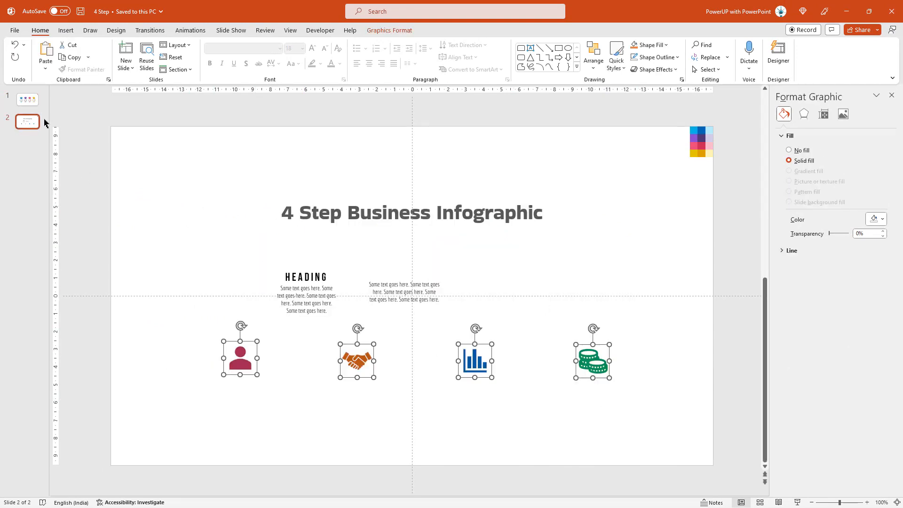
click(29, 101)
key(ctrl+v)
Step: Position the pasted icons one by one at the centres of the coloured callouts
drag(240, 363, 233, 248)
click(292, 225)
drag(344, 246, 346, 246)
drag(467, 248, 472, 248)
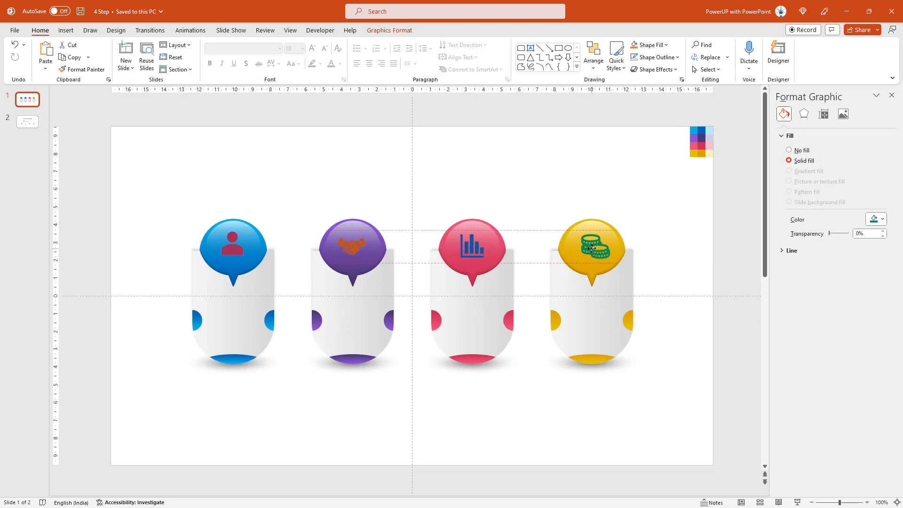